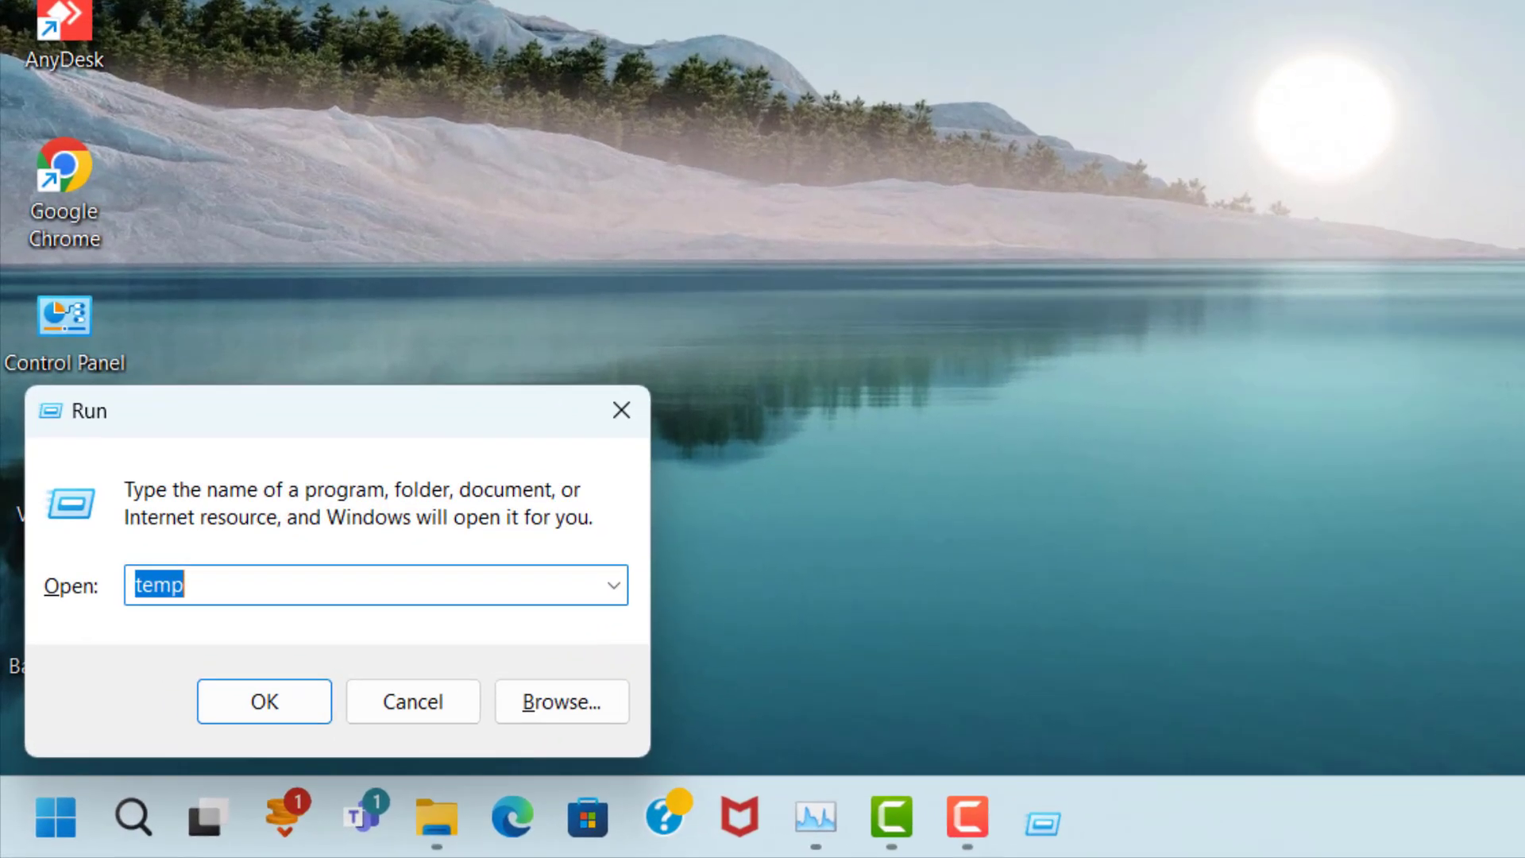
- Run %appdata% to open the roaming application data folder
{"action": "type", "text": "%a"}
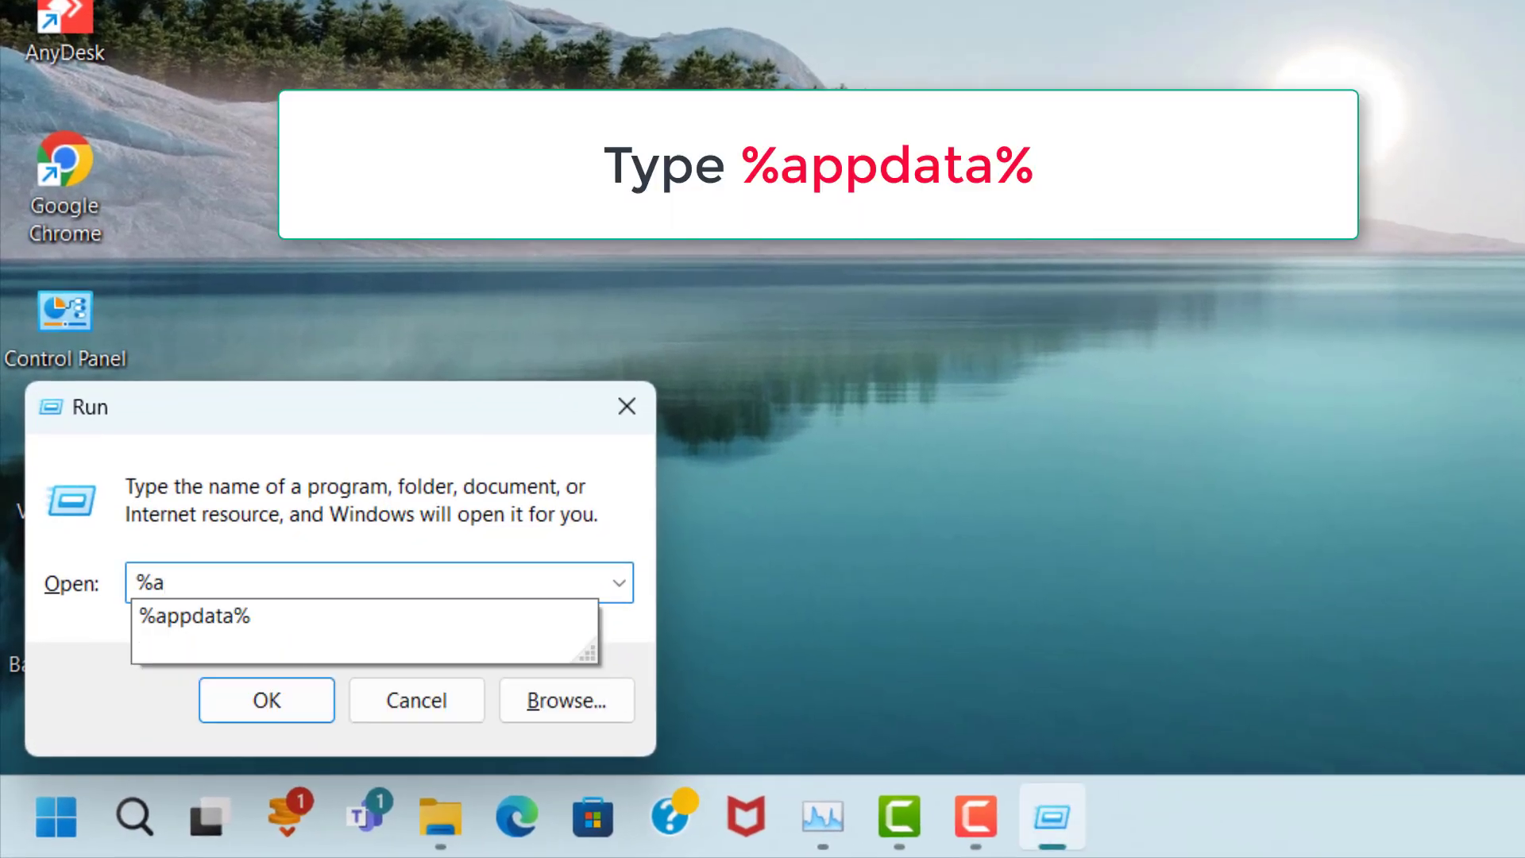
{"action": "type", "text": "ppdata%"}
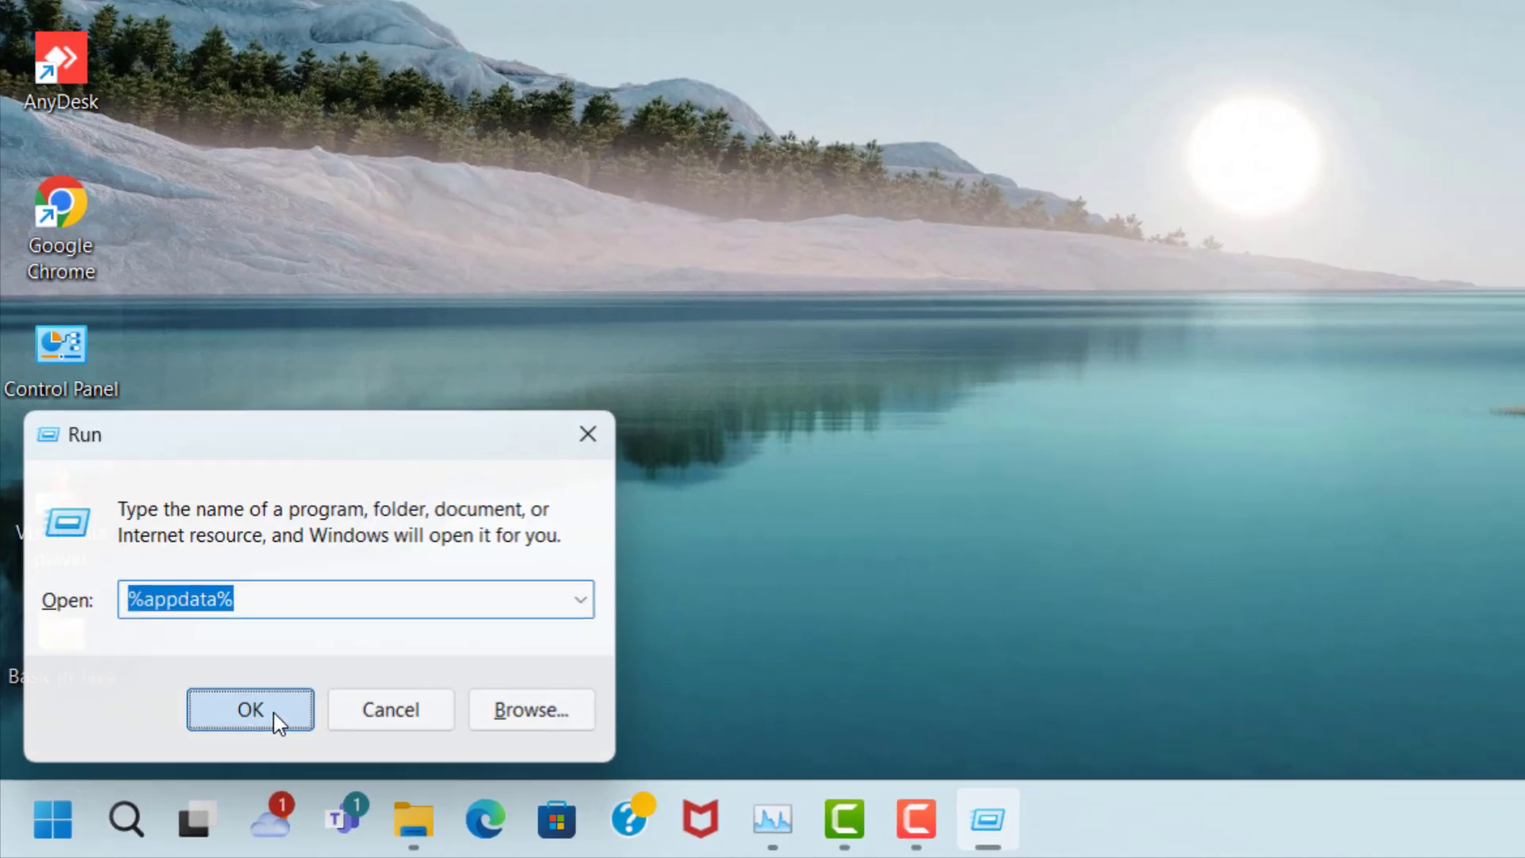
{"action": "left_click", "coordinate": [270, 702]}
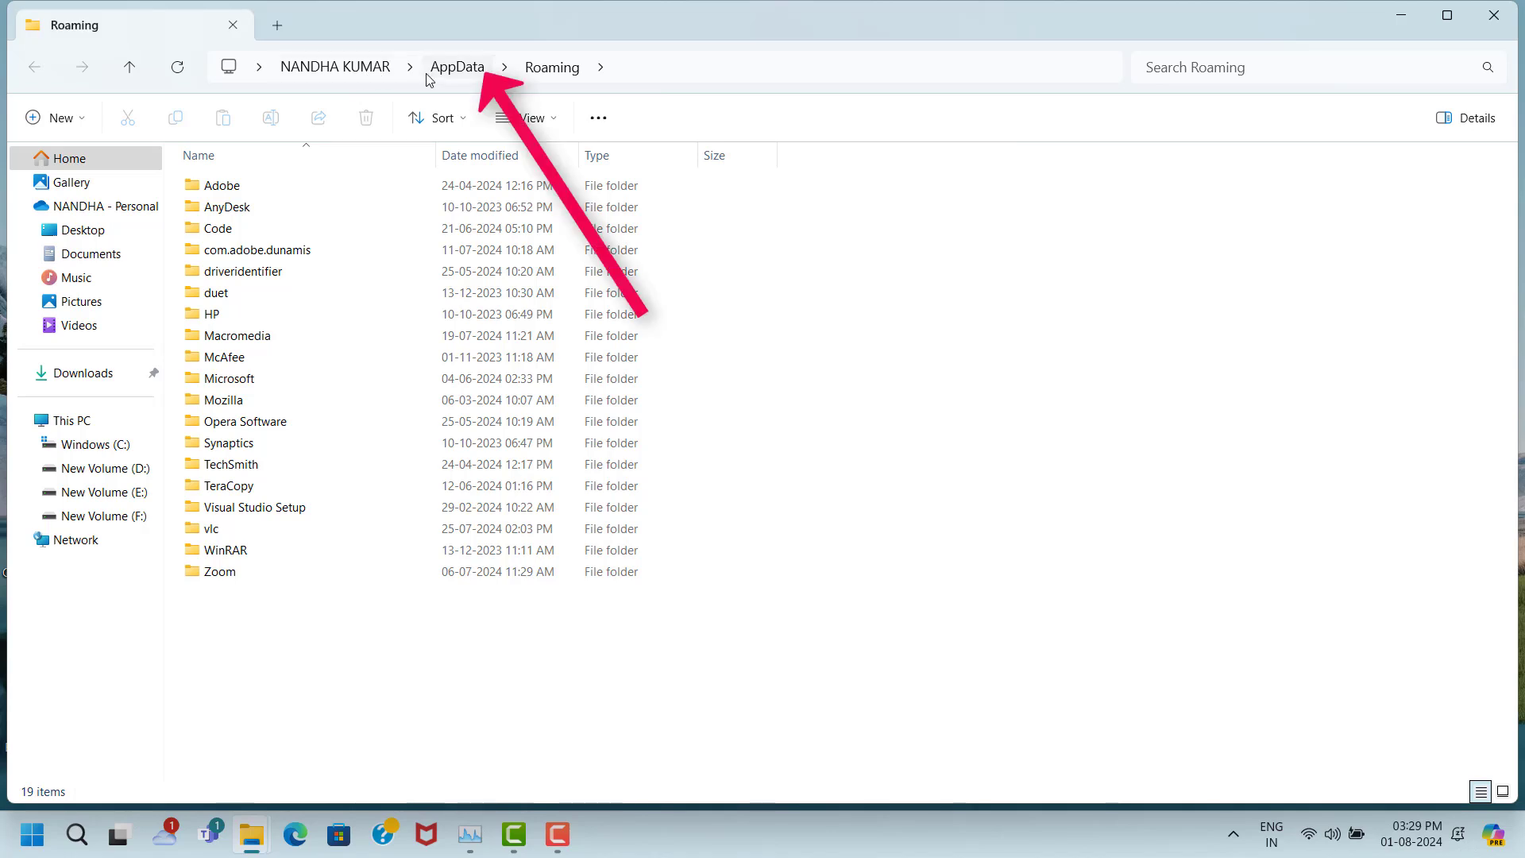
- Go up to the AppData folder and open the Temp folder inside Local
{"action": "left_click", "coordinate": [474, 72]}
{"action": "left_click", "coordinate": [299, 187]}
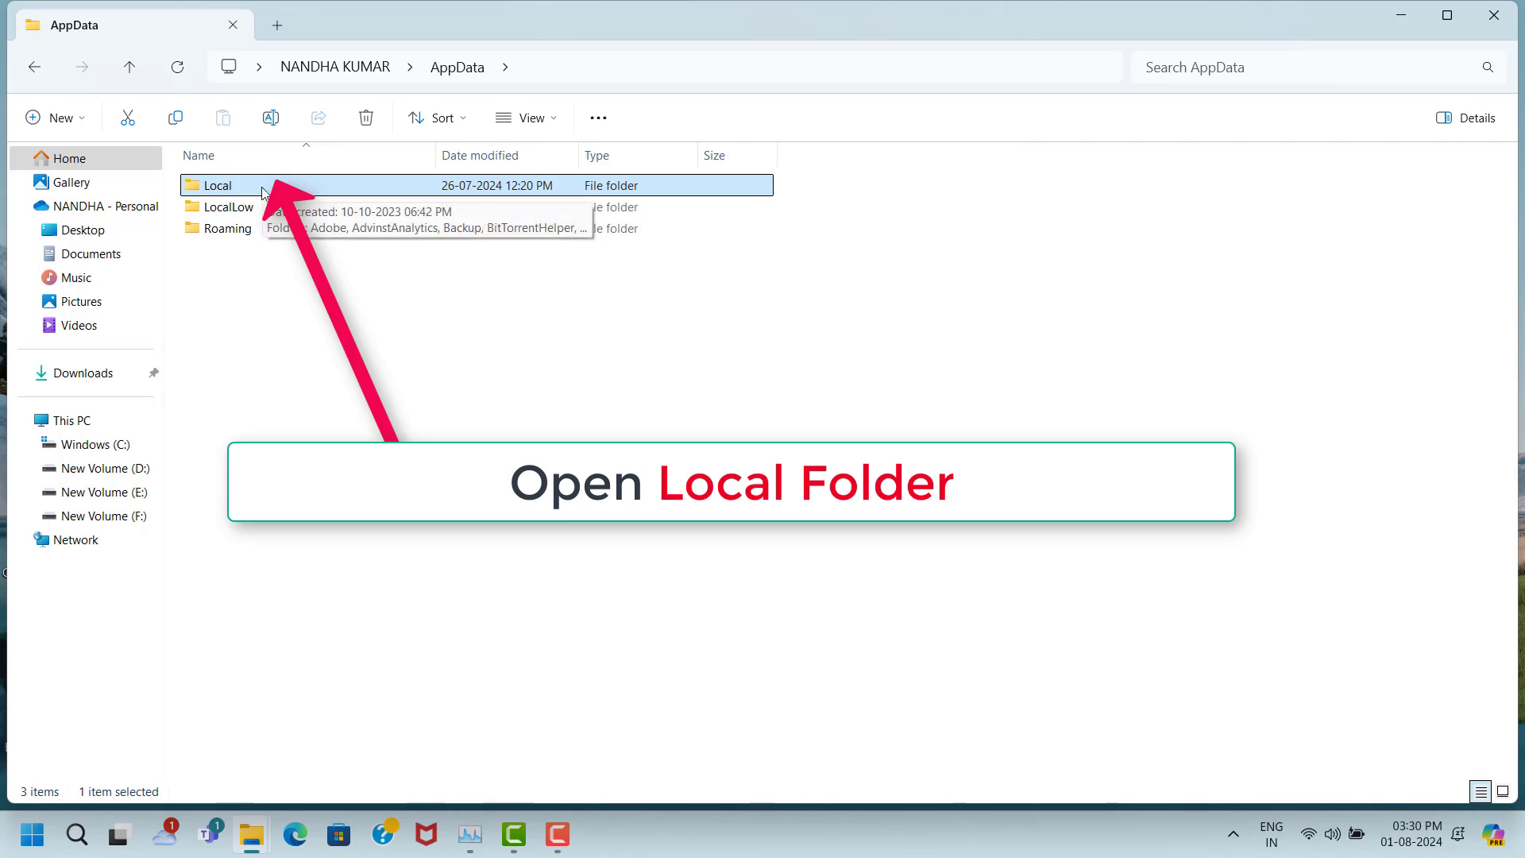
{"action": "double_click", "coordinate": [208, 188]}
{"action": "scroll", "coordinate": [270, 636], "scroll_direction": "down", "scroll_amount": 3}
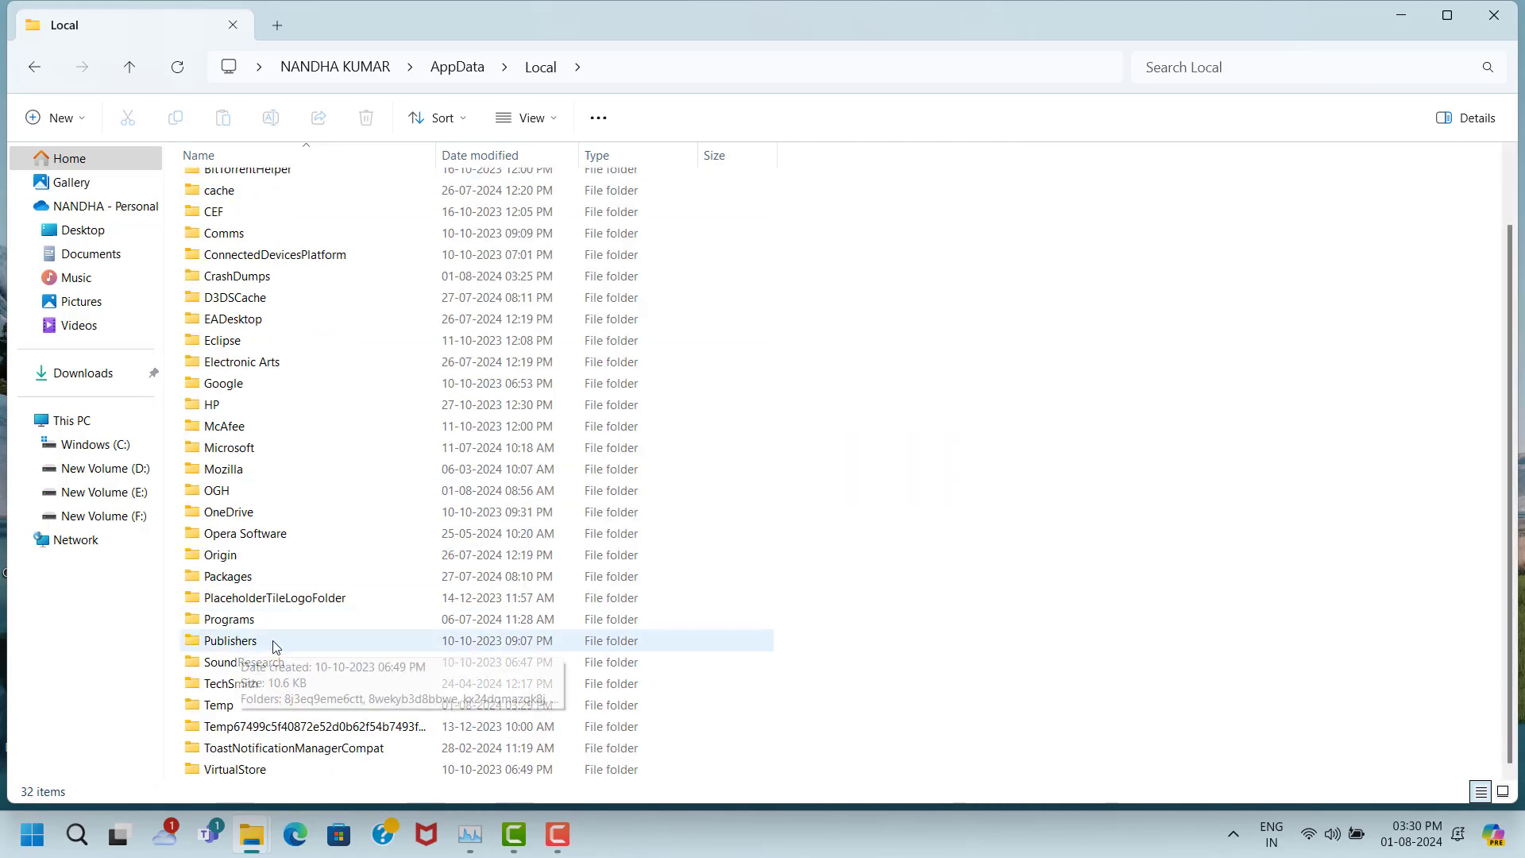
{"action": "left_click", "coordinate": [193, 712]}
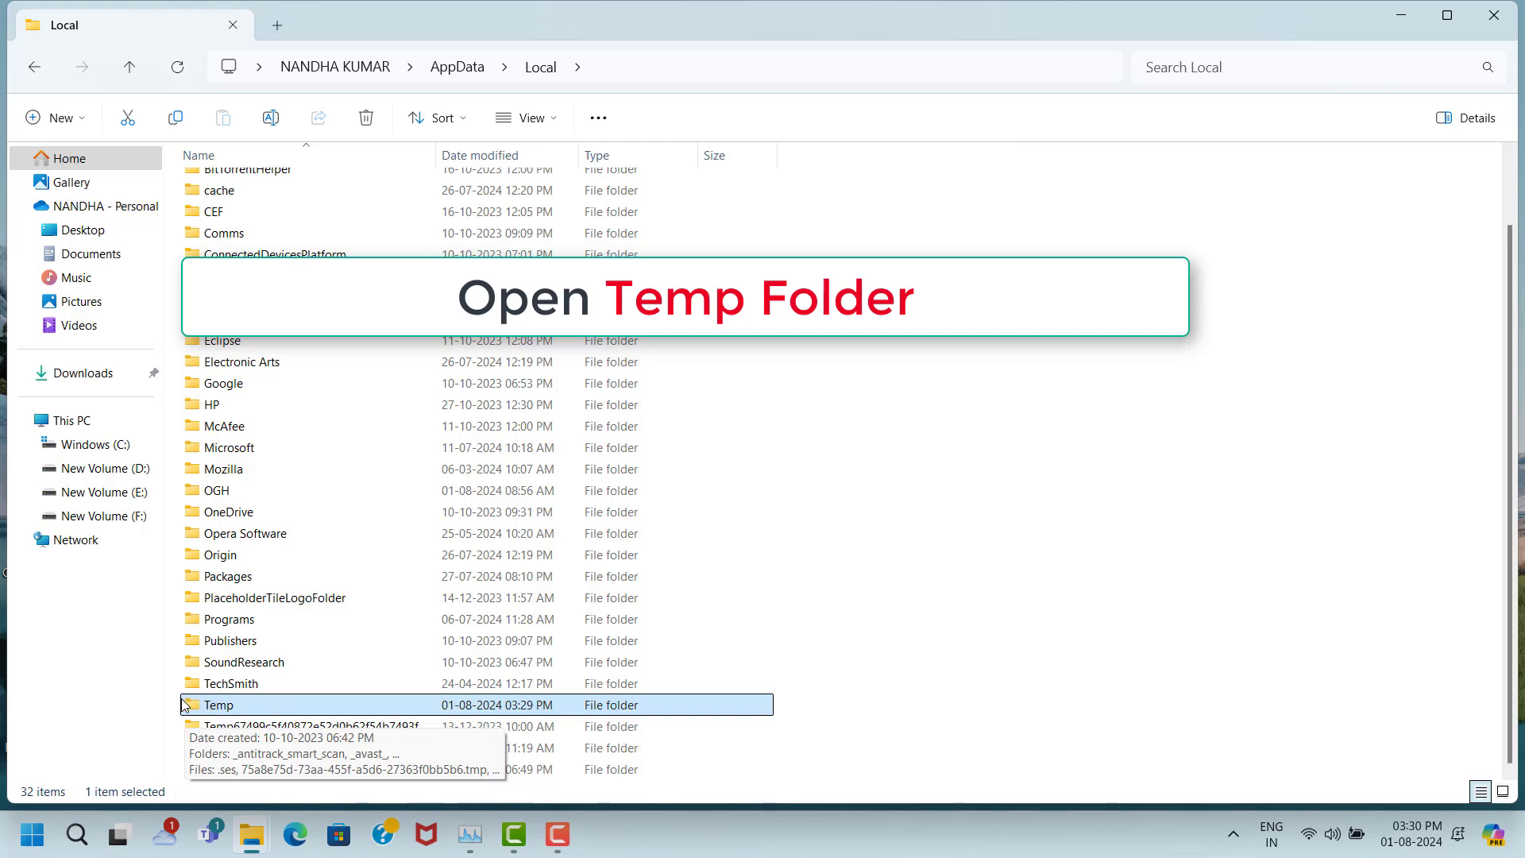
{"action": "double_click", "coordinate": [258, 708]}
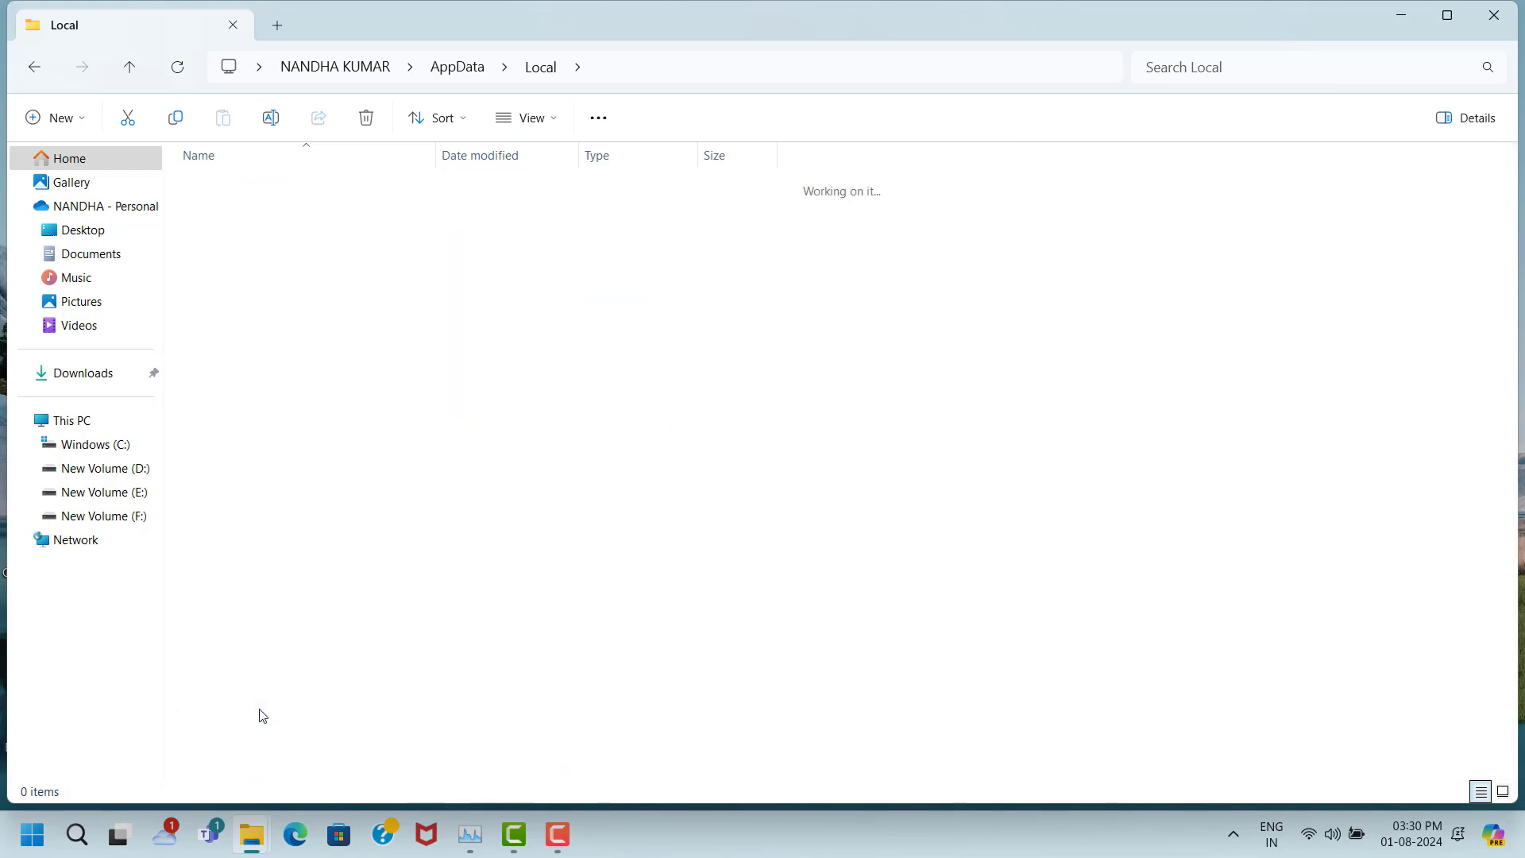
- Select all files and folders in the AppData Local Temp folder for deletion
{"action": "left_click", "coordinate": [305, 186]}
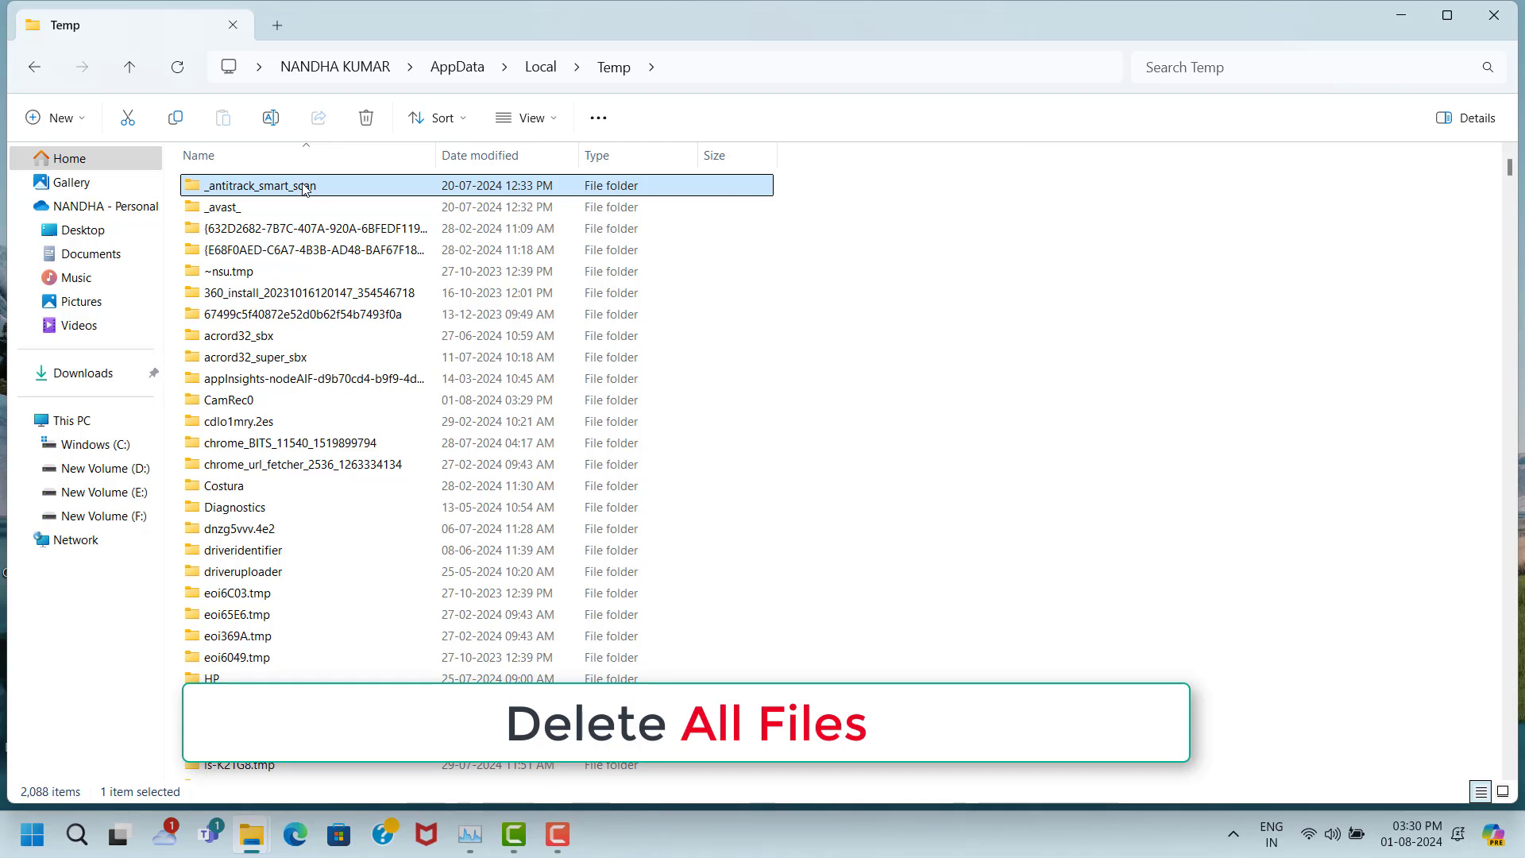
{"action": "key", "text": "ctrl+a"}
{"action": "right_click", "coordinate": [305, 188]}
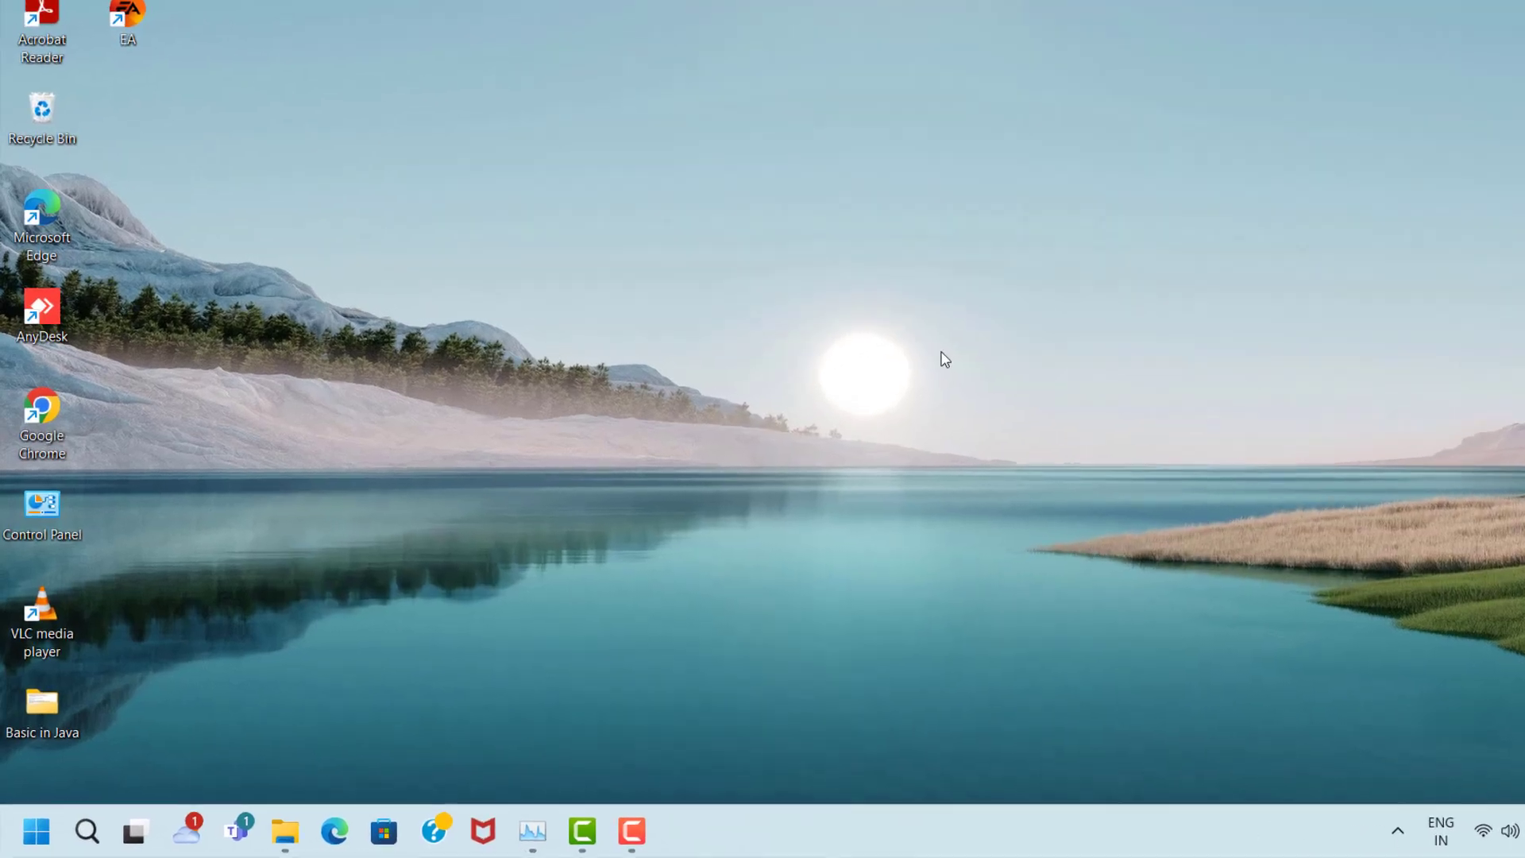
- Run temp to open the Windows Temp folder
{"action": "key", "text": "super+r"}
{"action": "type", "text": "temp"}
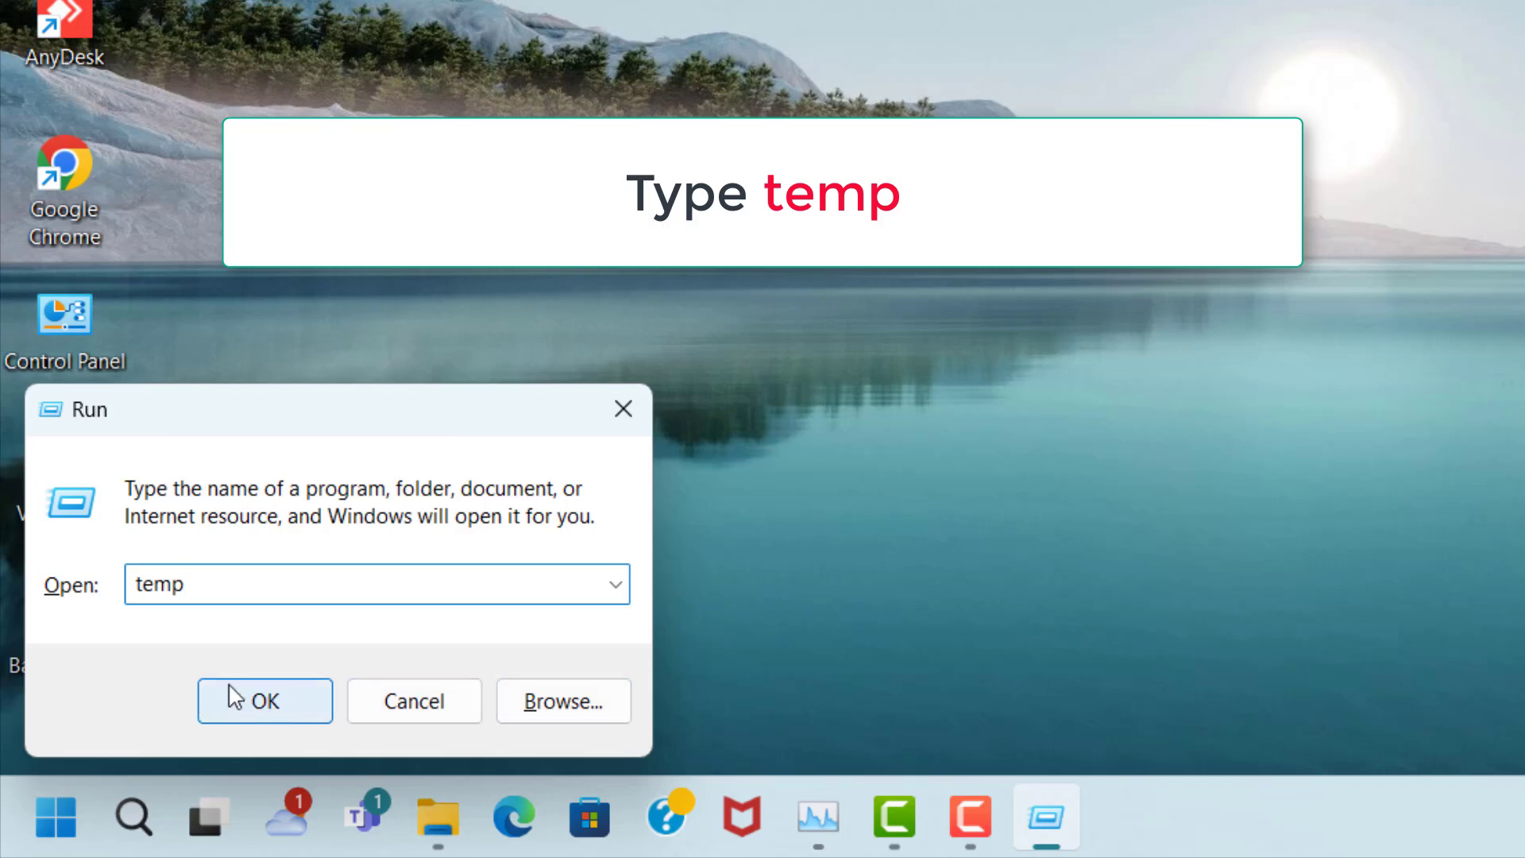
{"action": "left_click", "coordinate": [298, 704]}
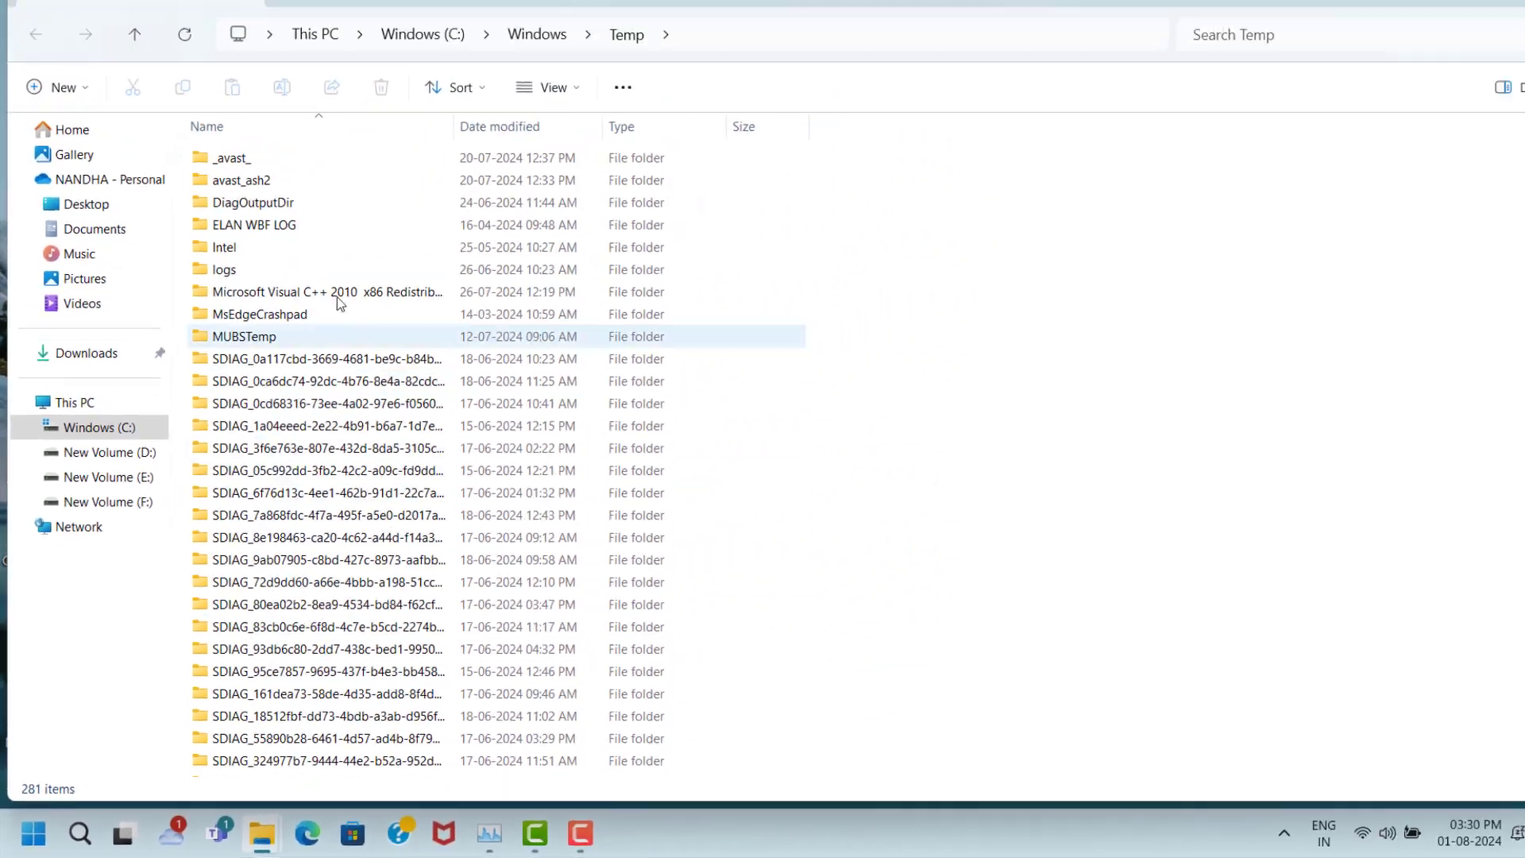
- Select the entire contents of the Windows Temp folder for deletion
{"action": "left_click", "coordinate": [347, 160]}
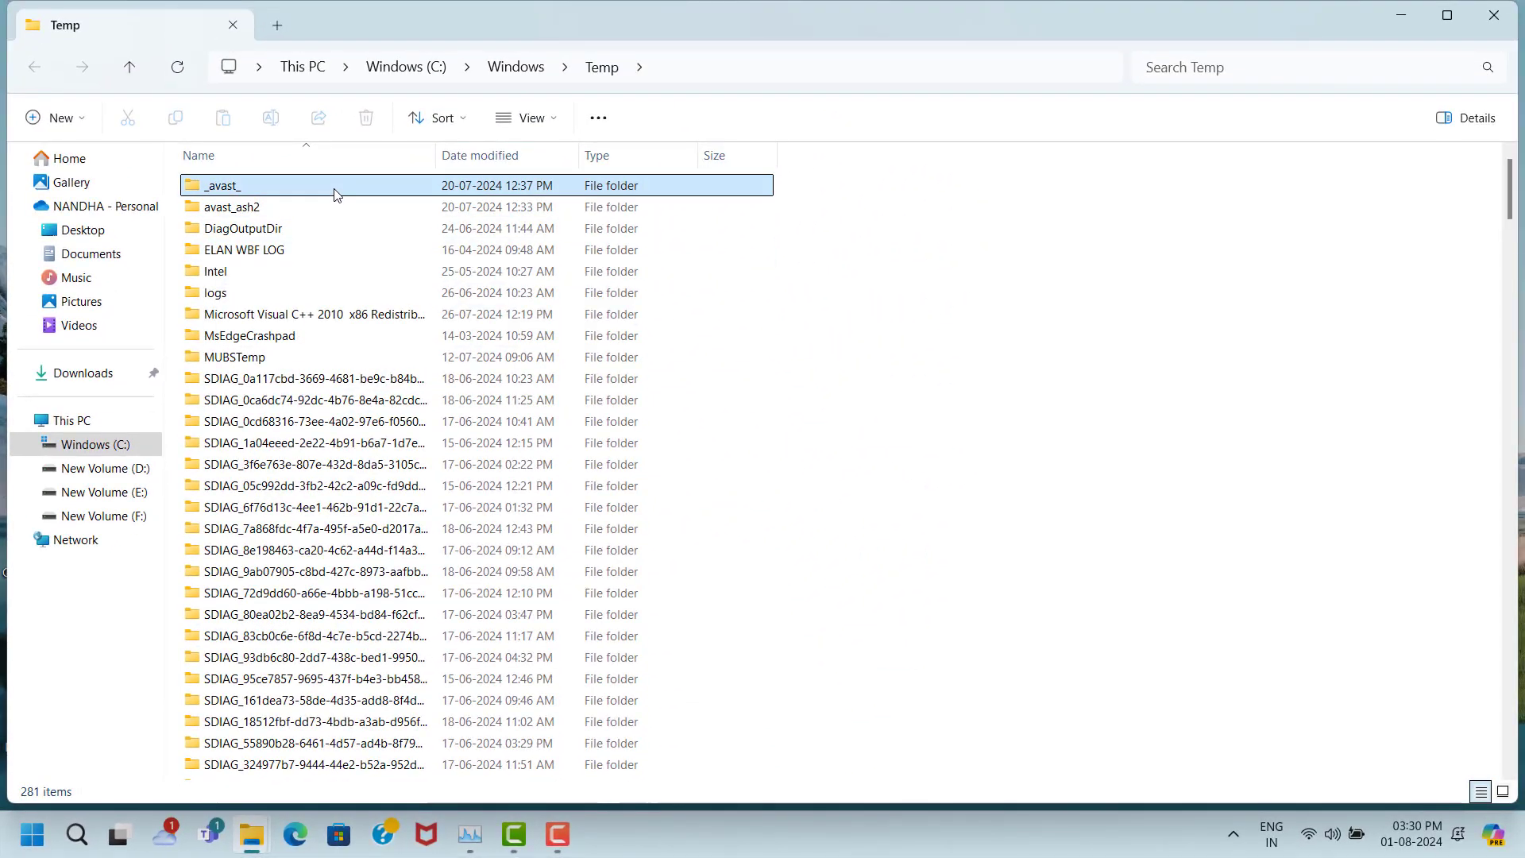
{"action": "key", "text": "ctrl+a"}
{"action": "right_click", "coordinate": [333, 188]}
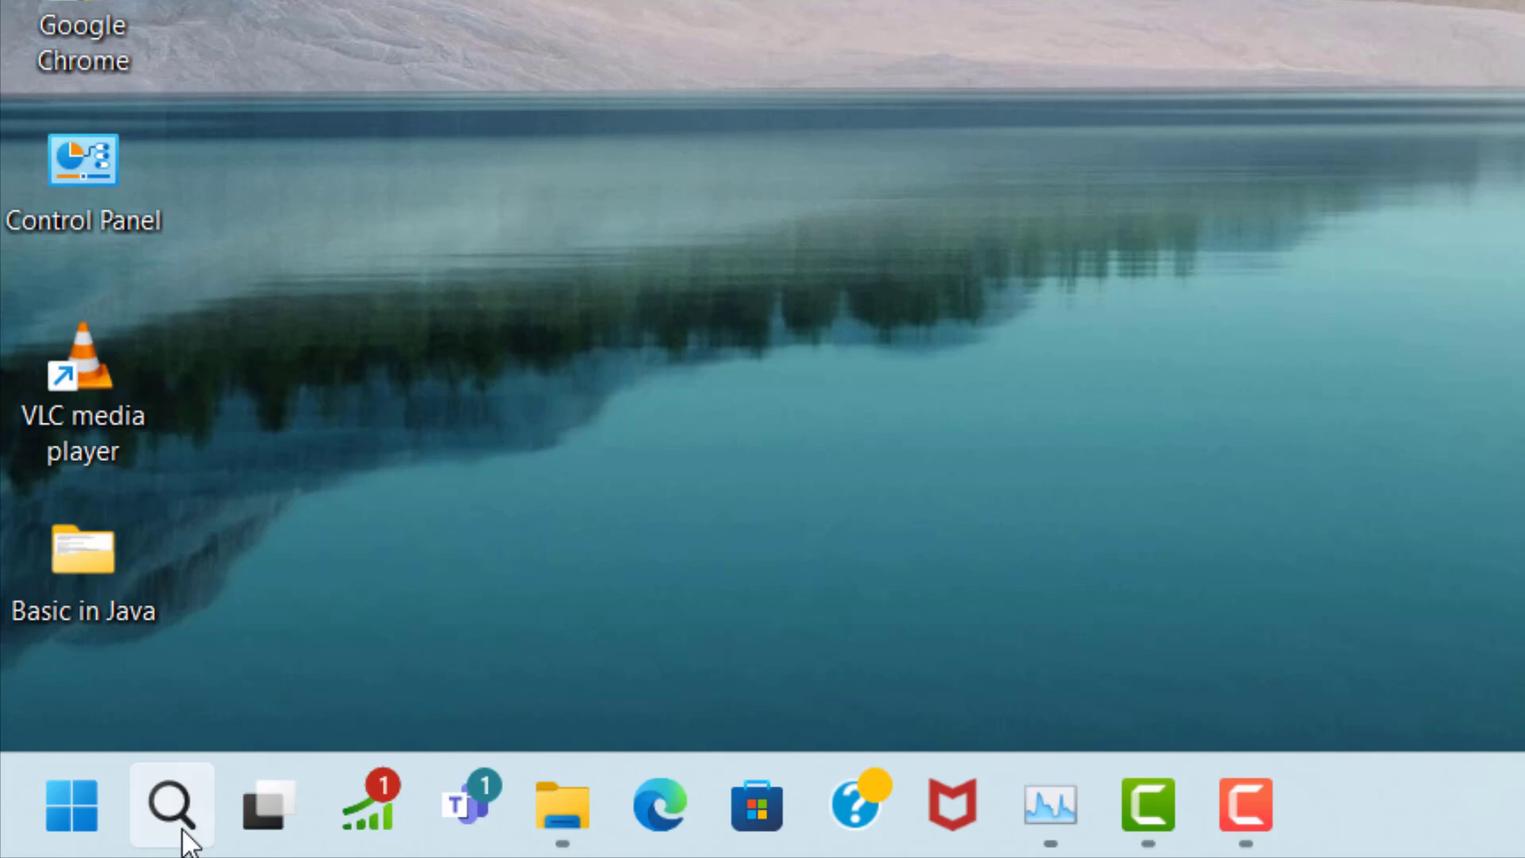
- Find the Windows Update settings through Windows search and start a check for updates
{"action": "left_click", "coordinate": [181, 832]}
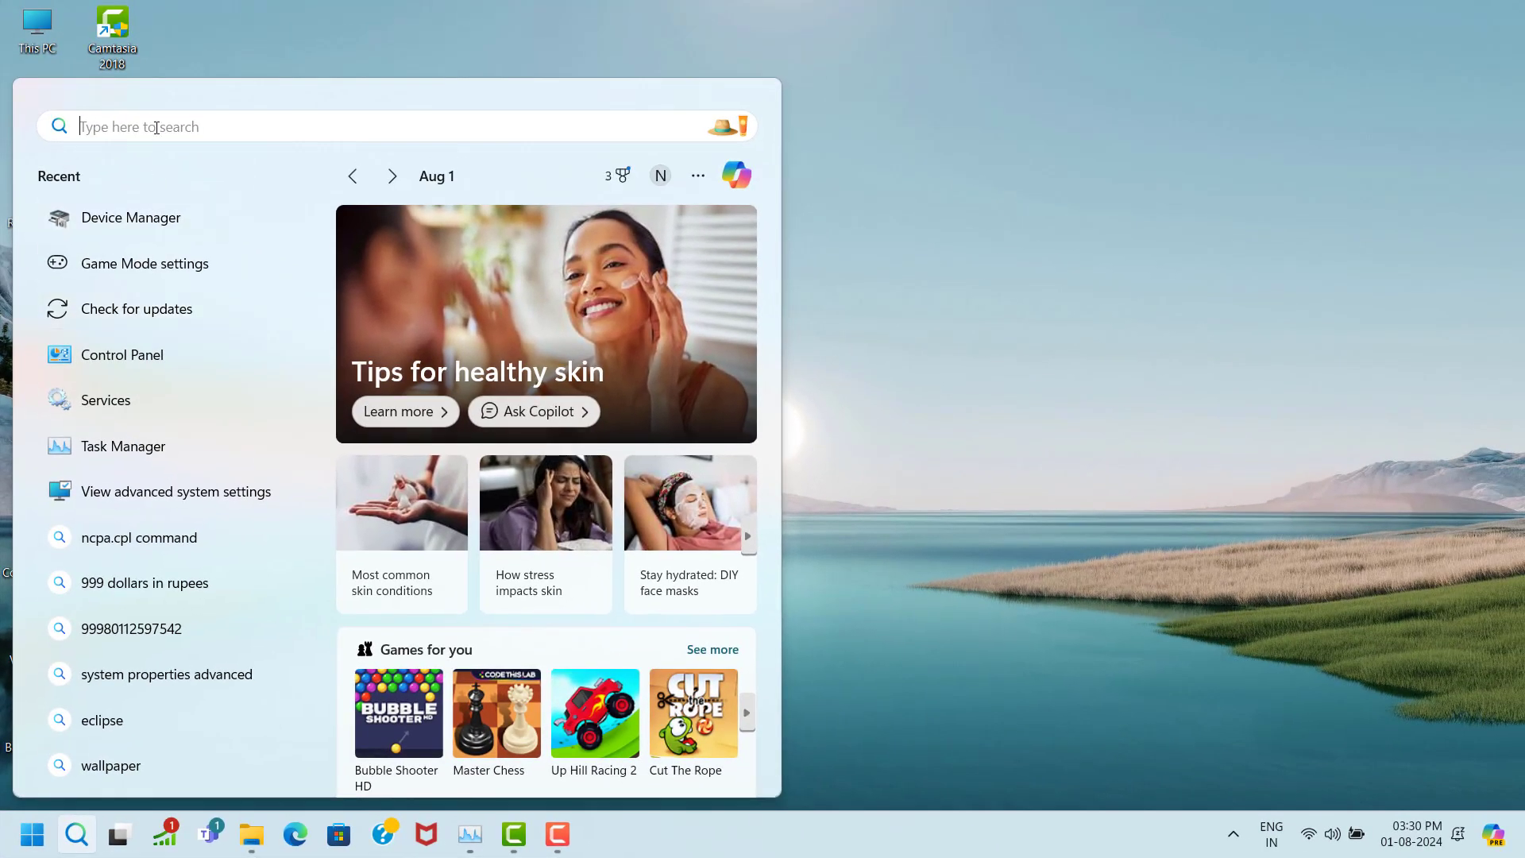
{"action": "type", "text": "che"}
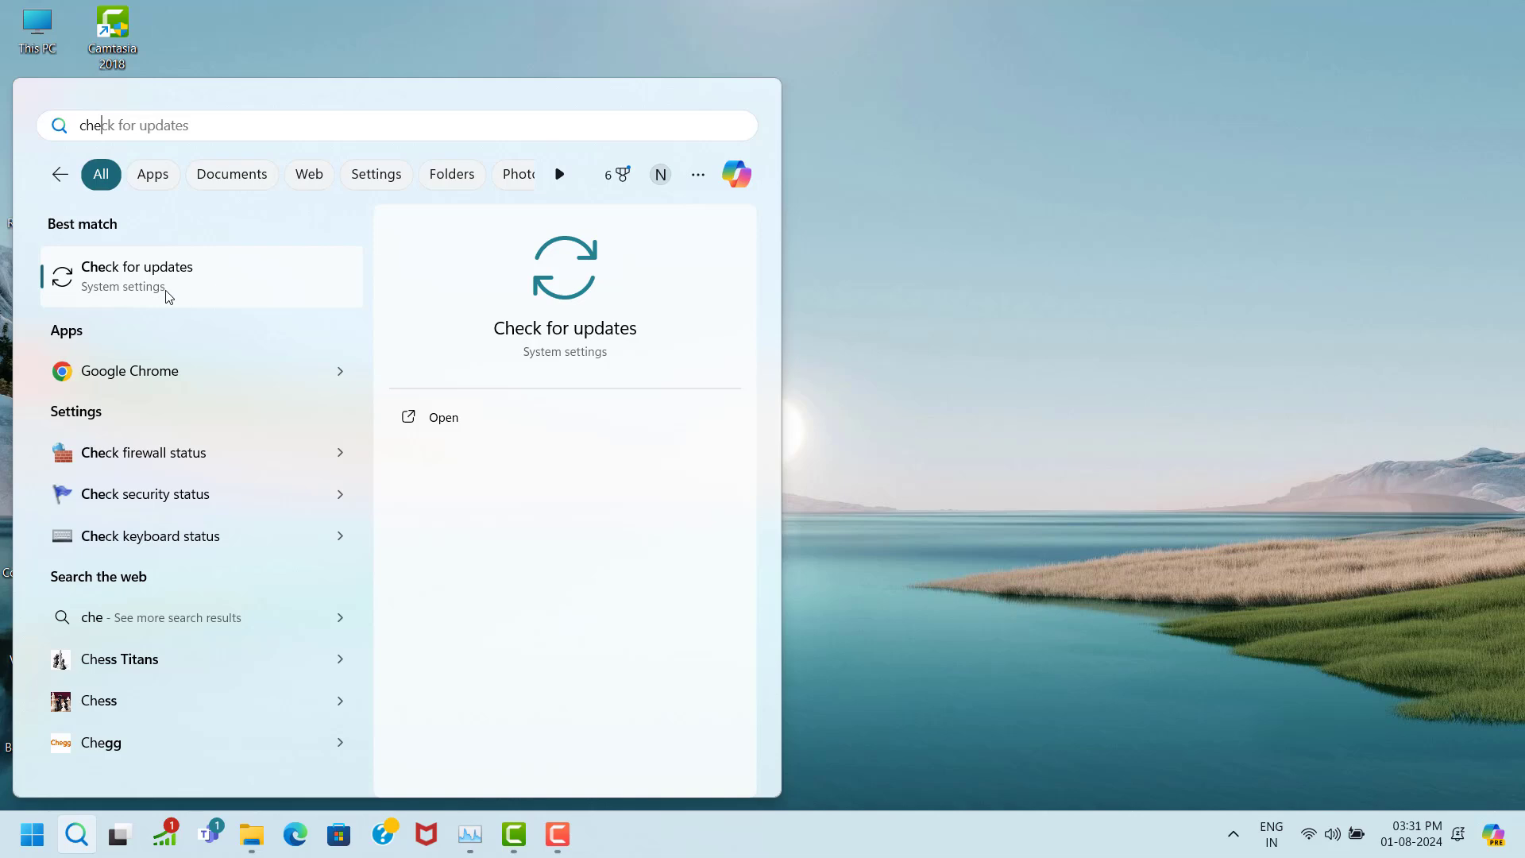
{"action": "left_click", "coordinate": [253, 295]}
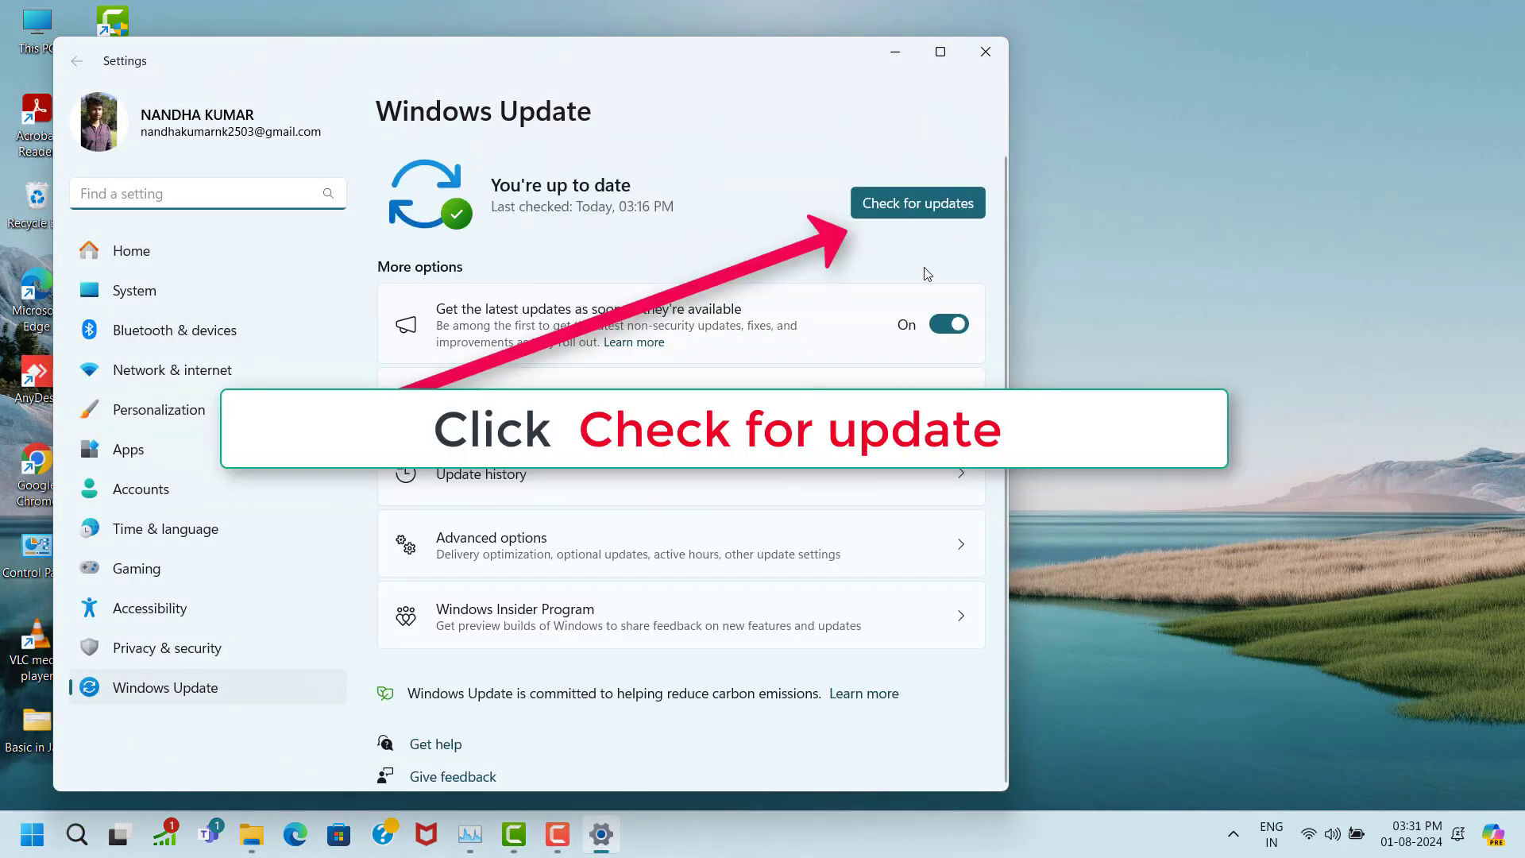
{"action": "left_click", "coordinate": [877, 215]}
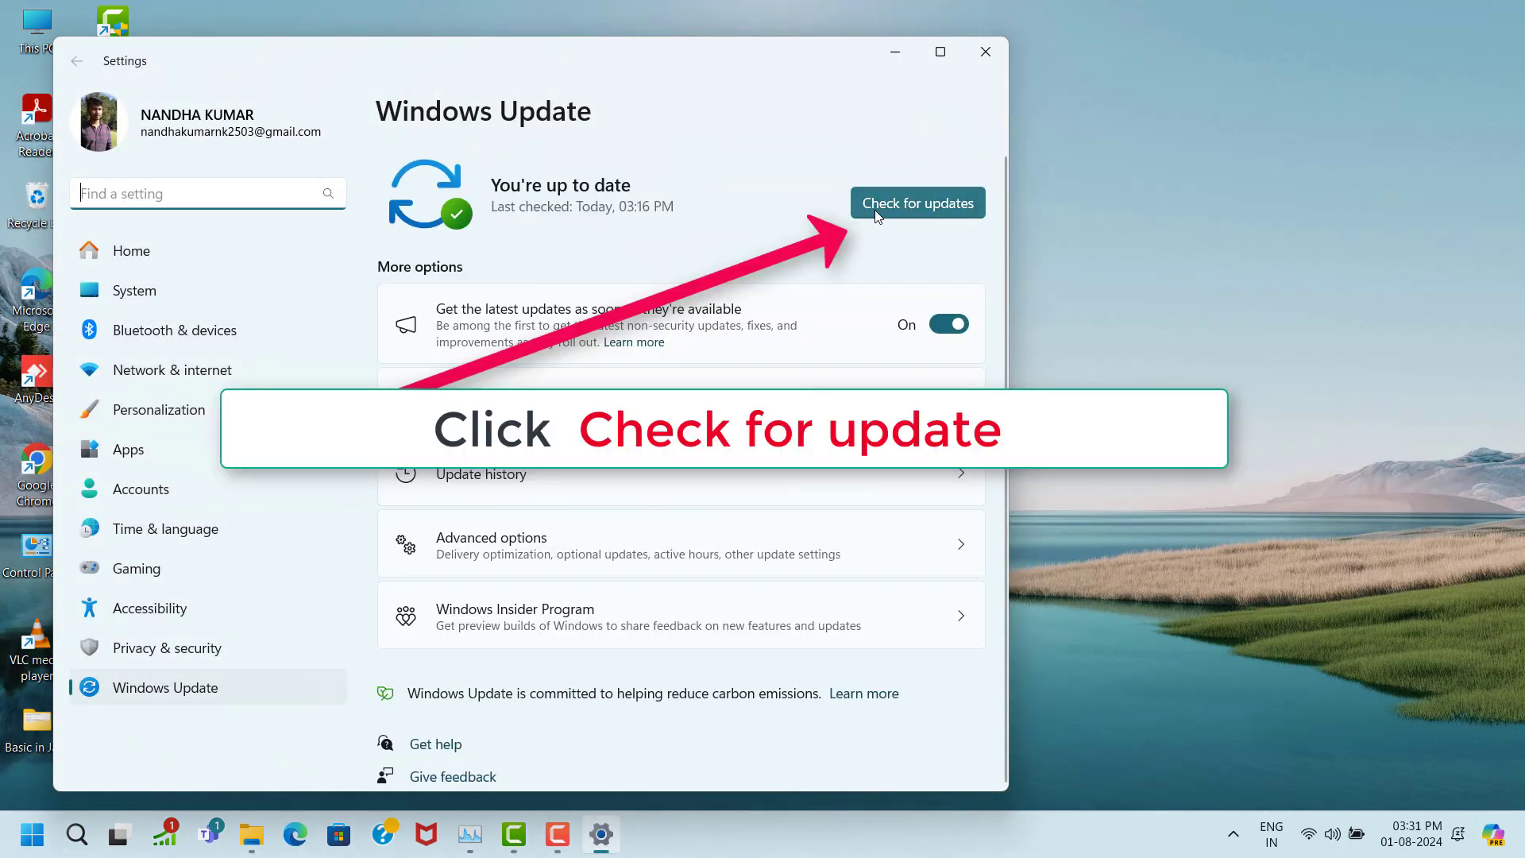
{"action": "left_click", "coordinate": [921, 204]}
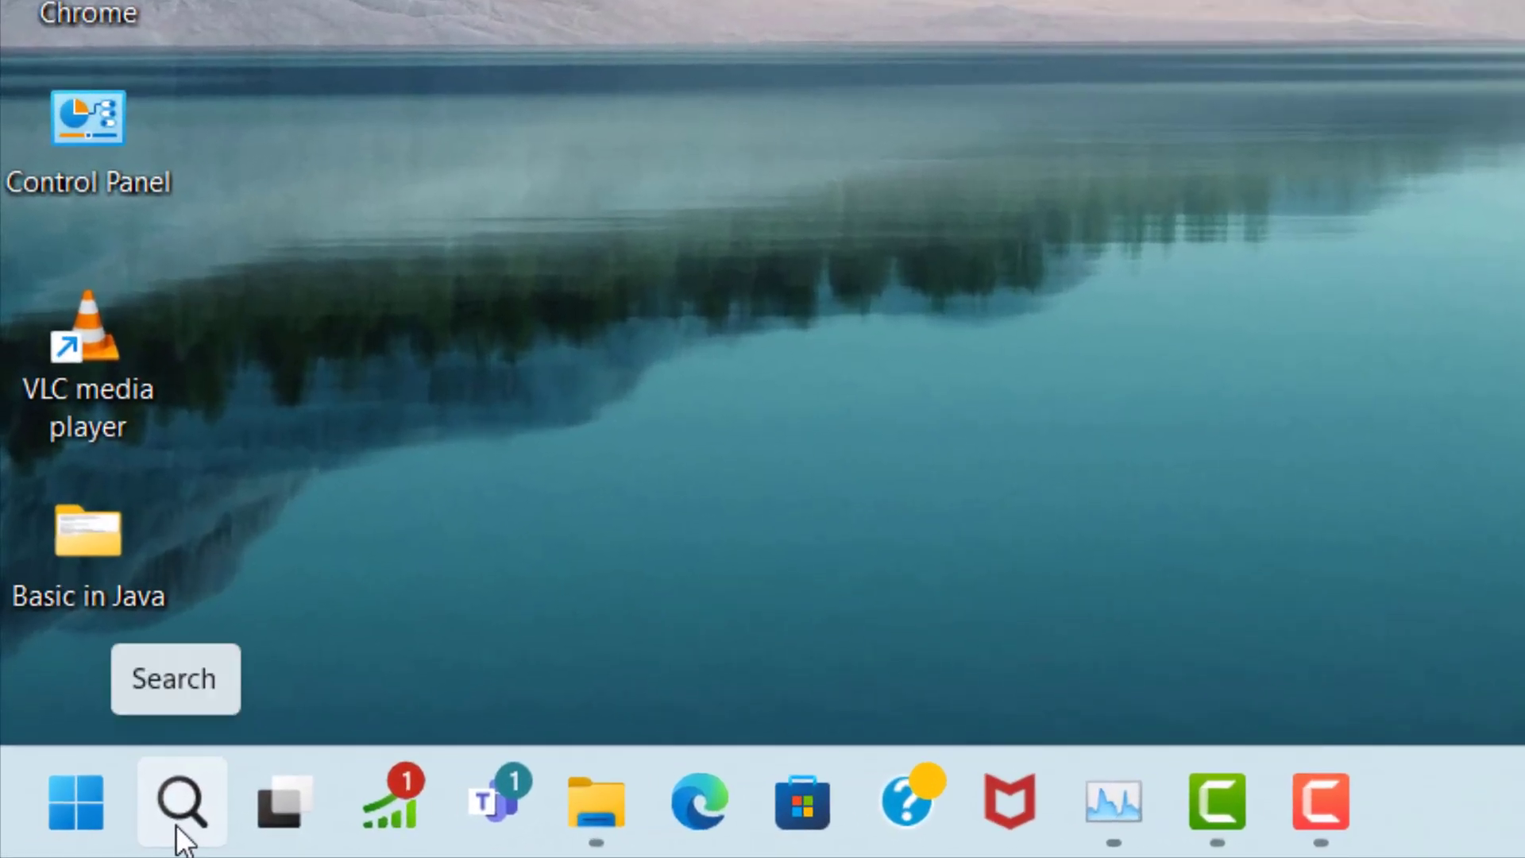
- Search Windows for the Game Mode settings and turn Game Mode on
{"action": "left_click", "coordinate": [182, 802]}
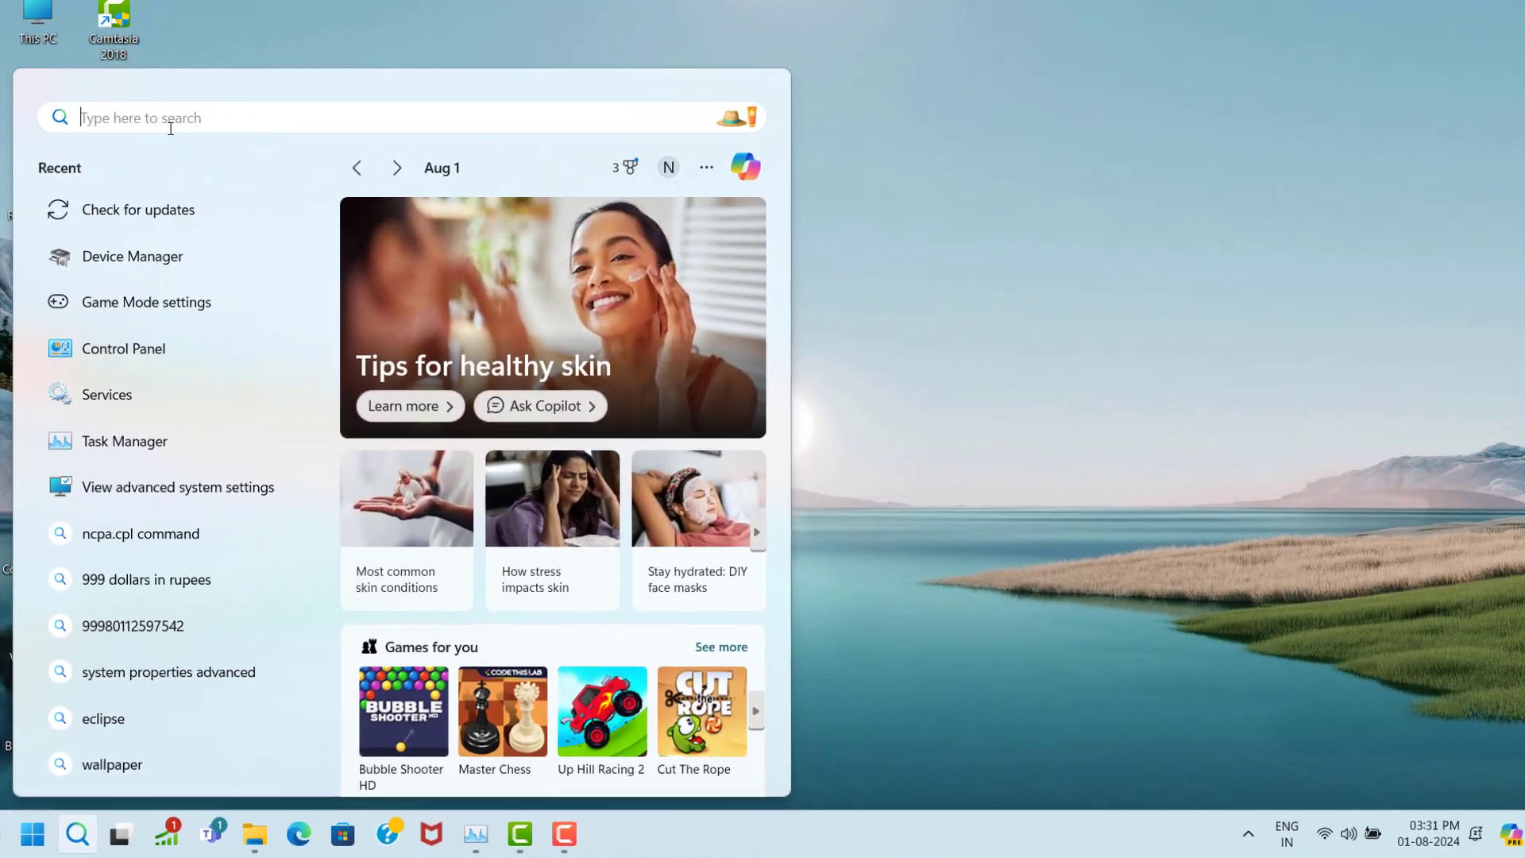
{"action": "type", "text": "ga"}
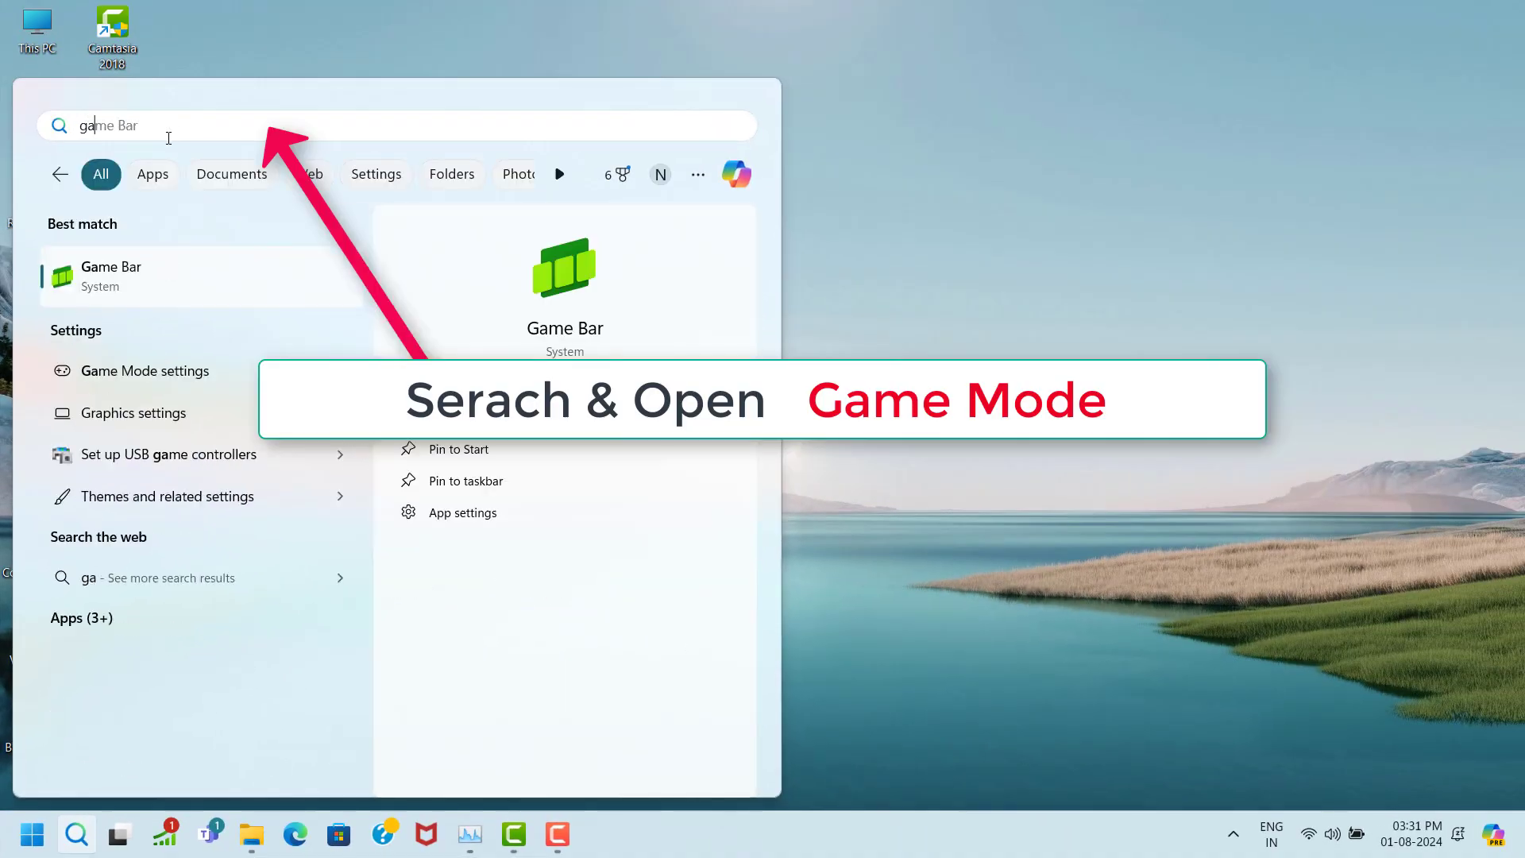
{"action": "type", "text": "me m"}
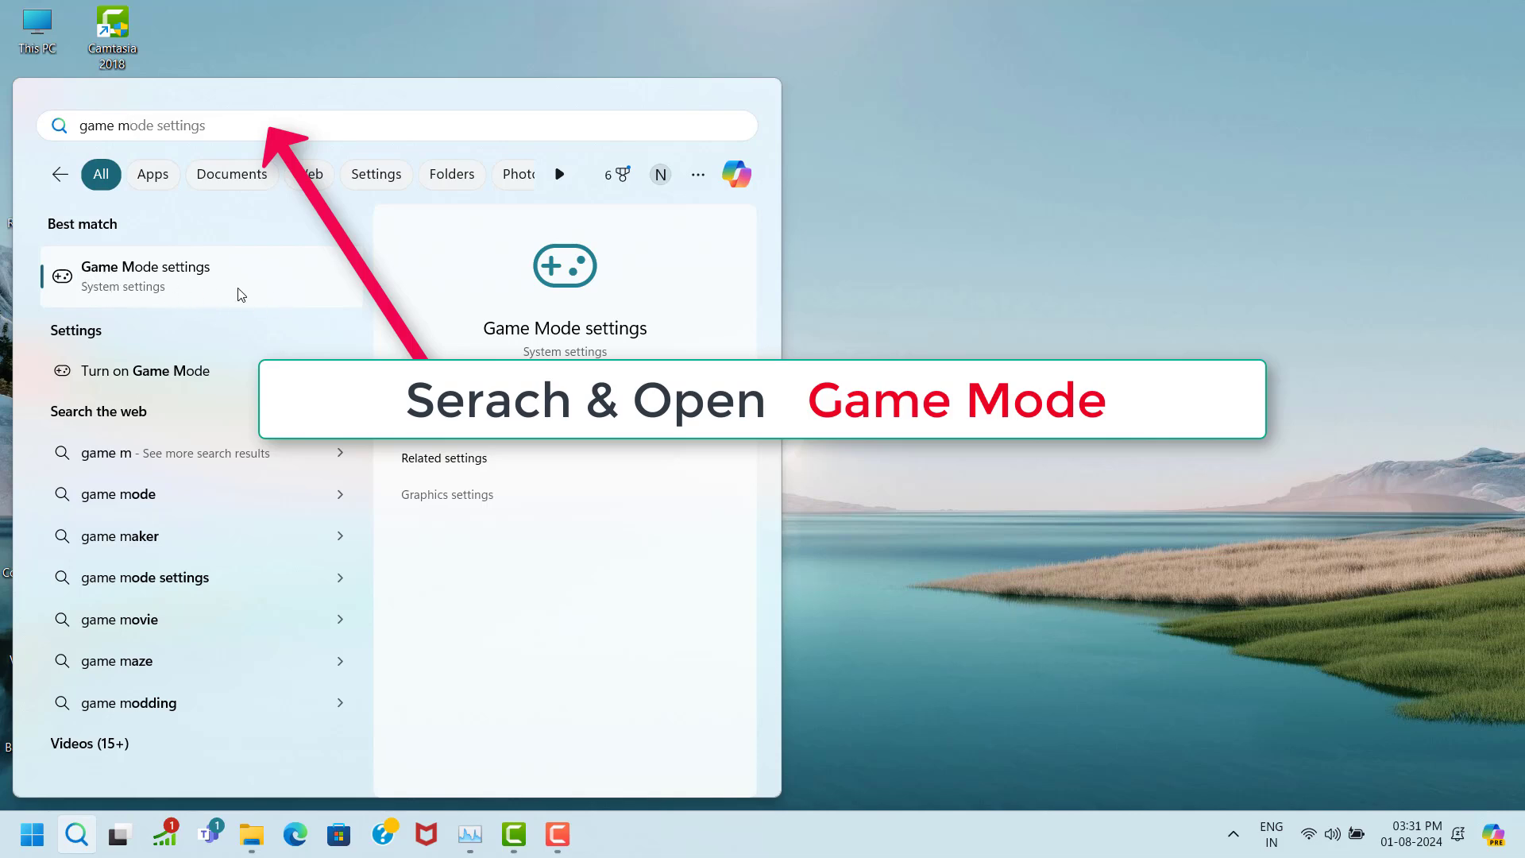
{"action": "left_click", "coordinate": [217, 286]}
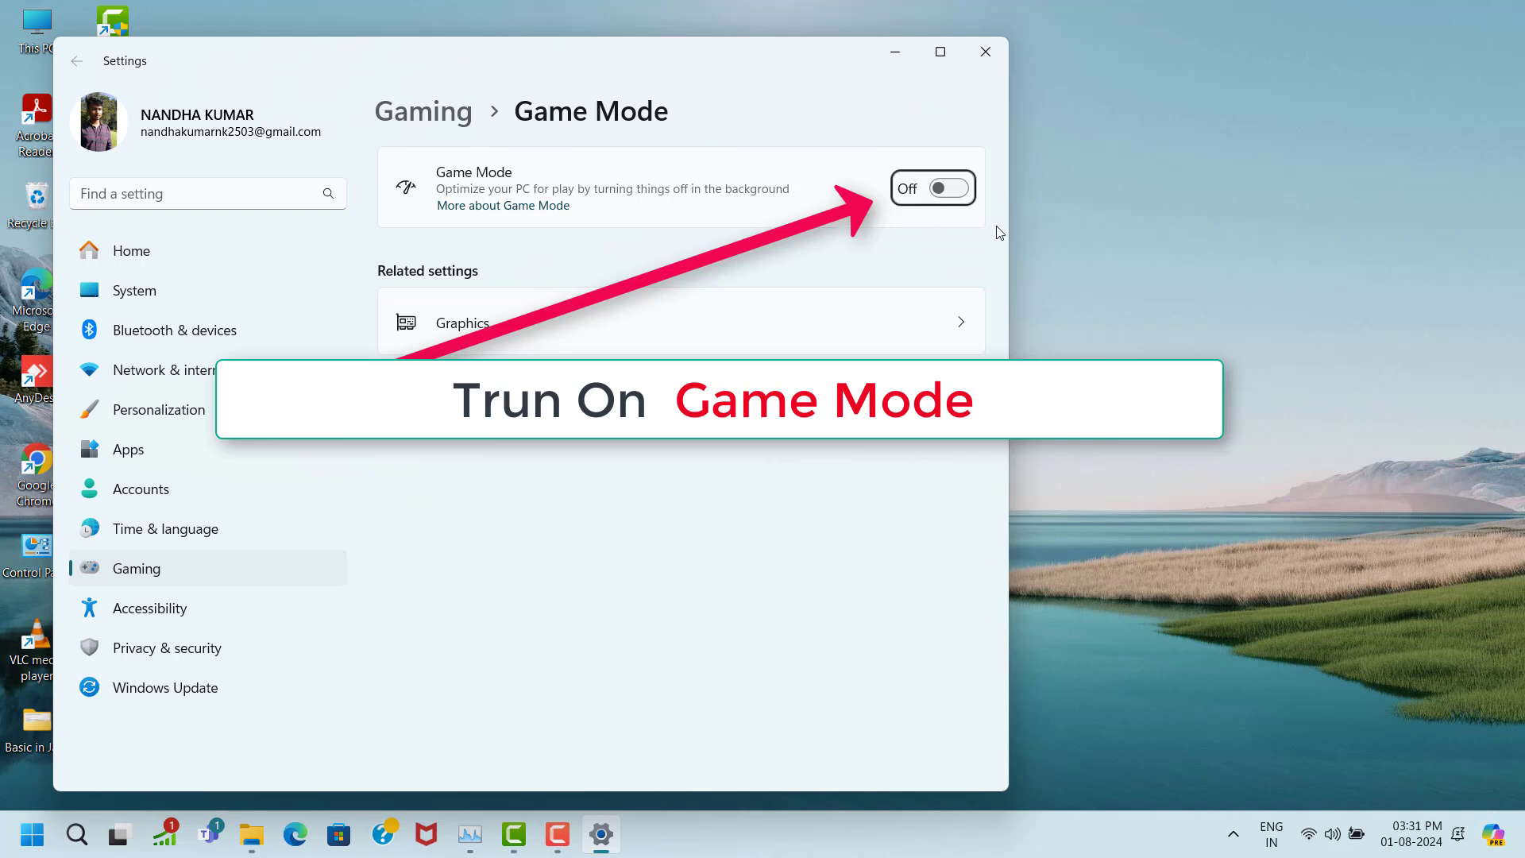
{"action": "left_click", "coordinate": [950, 188]}
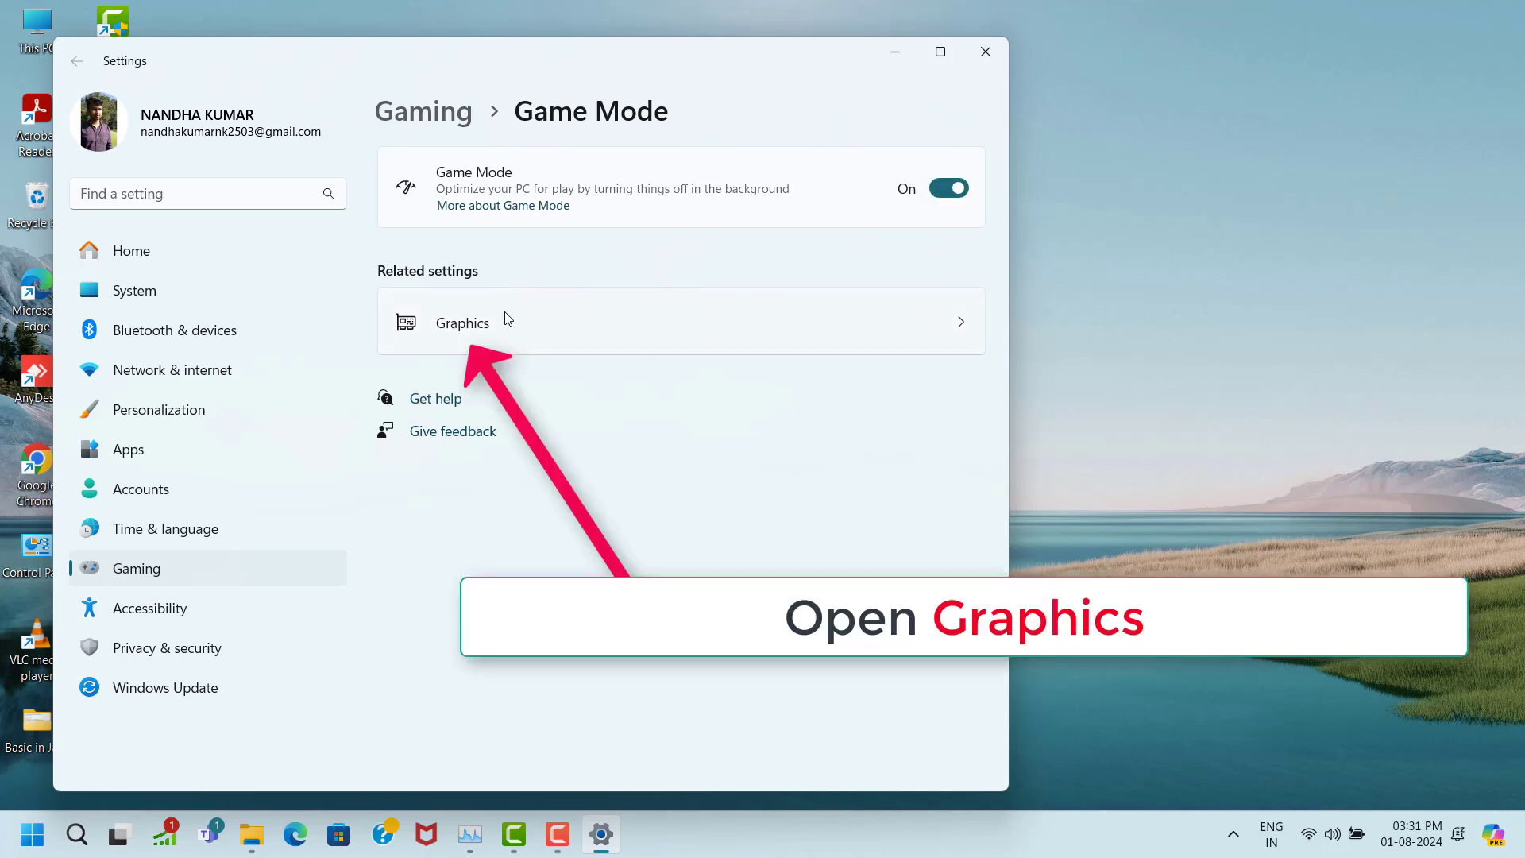
- Turn on Optimizations for windowed games in the default graphics settings and close Settings
{"action": "left_click", "coordinate": [622, 345]}
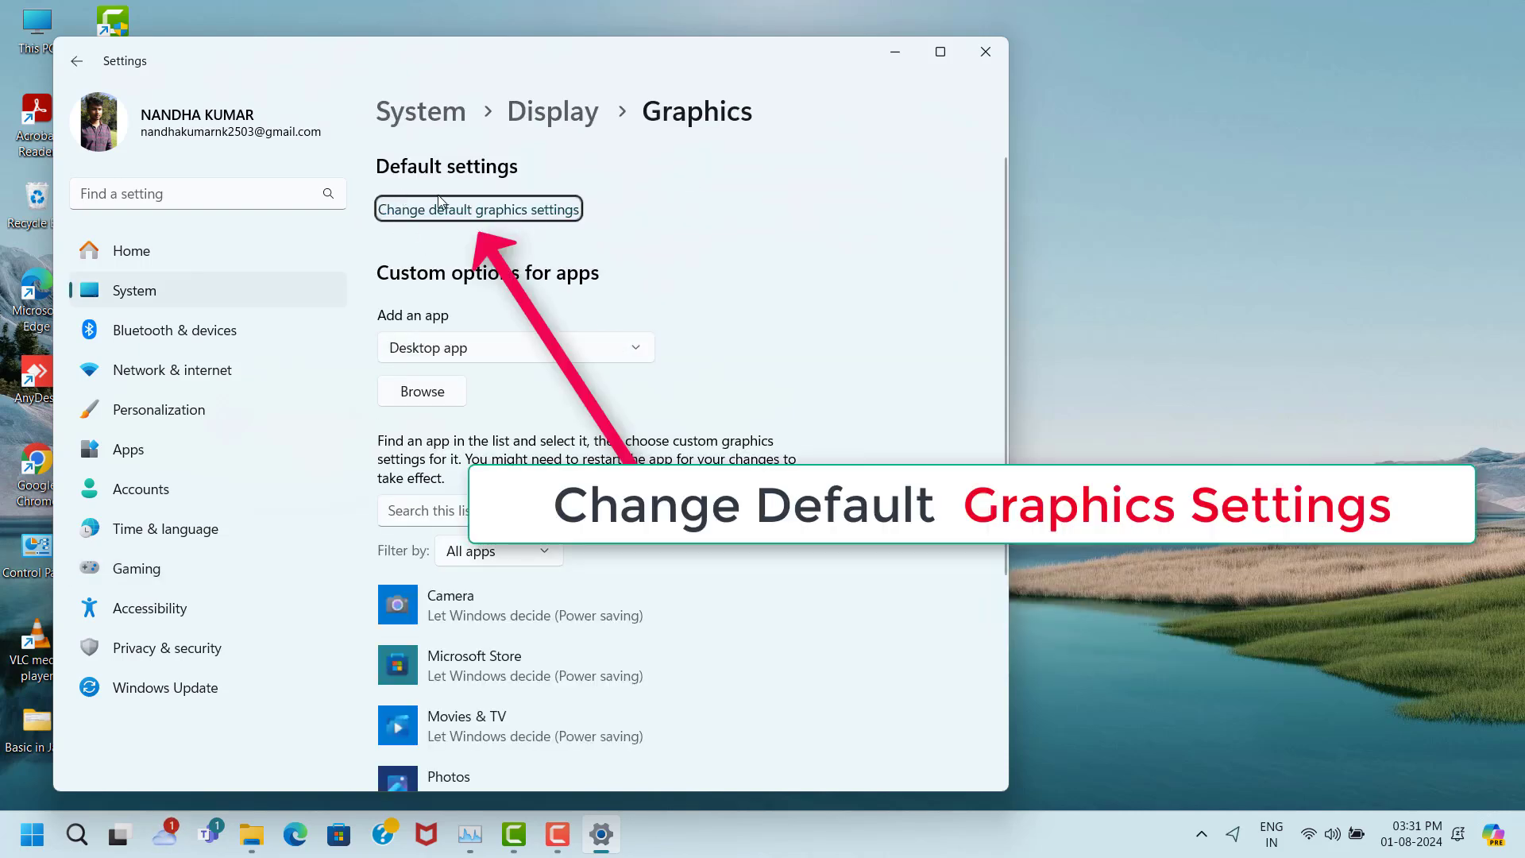
{"action": "left_click", "coordinate": [513, 213]}
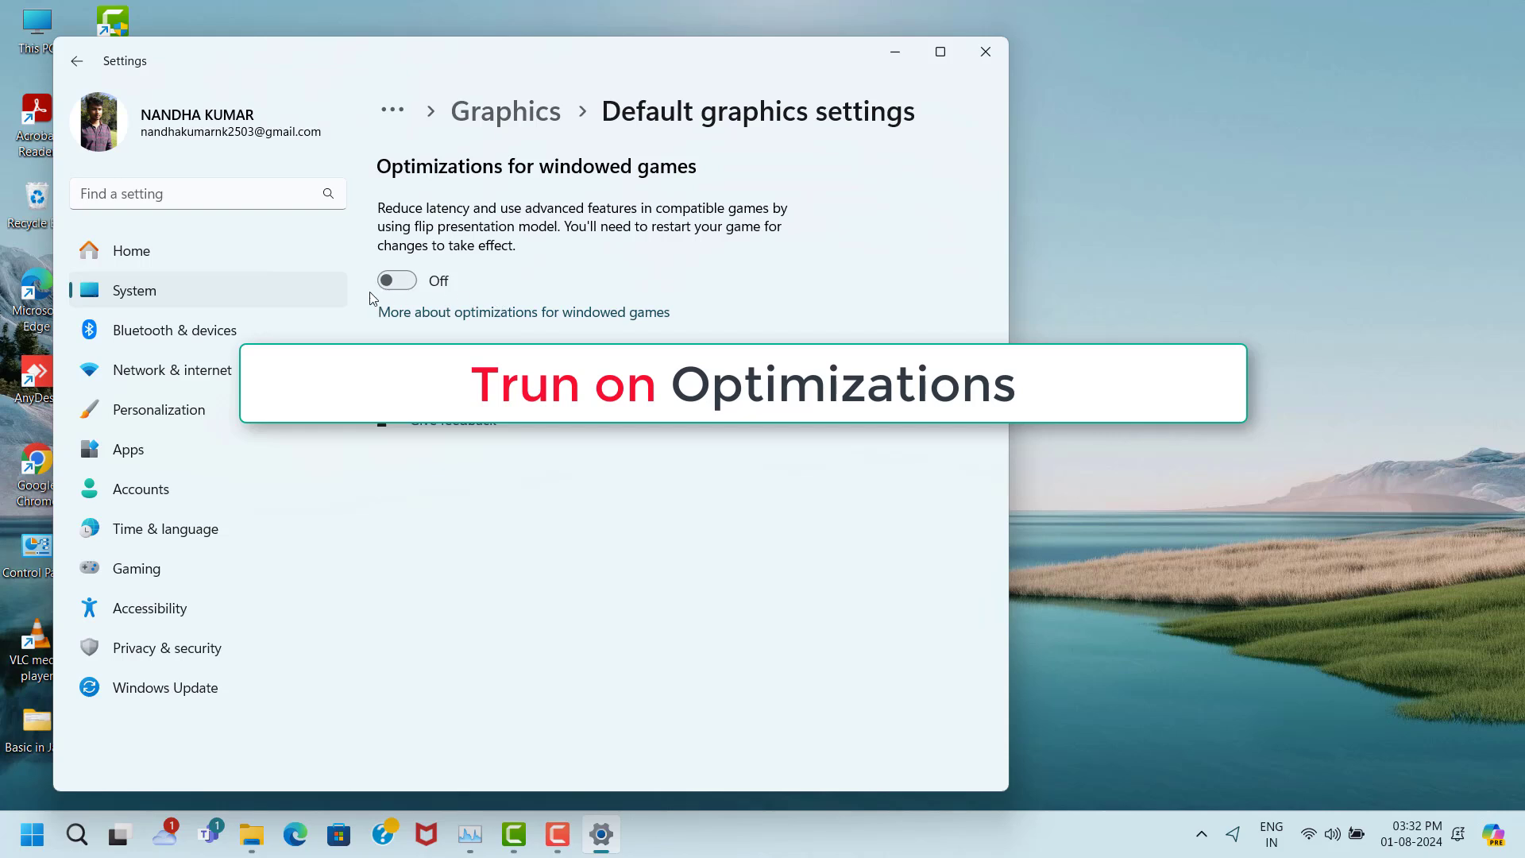
{"action": "left_click", "coordinate": [413, 283]}
{"action": "left_click", "coordinate": [990, 62]}
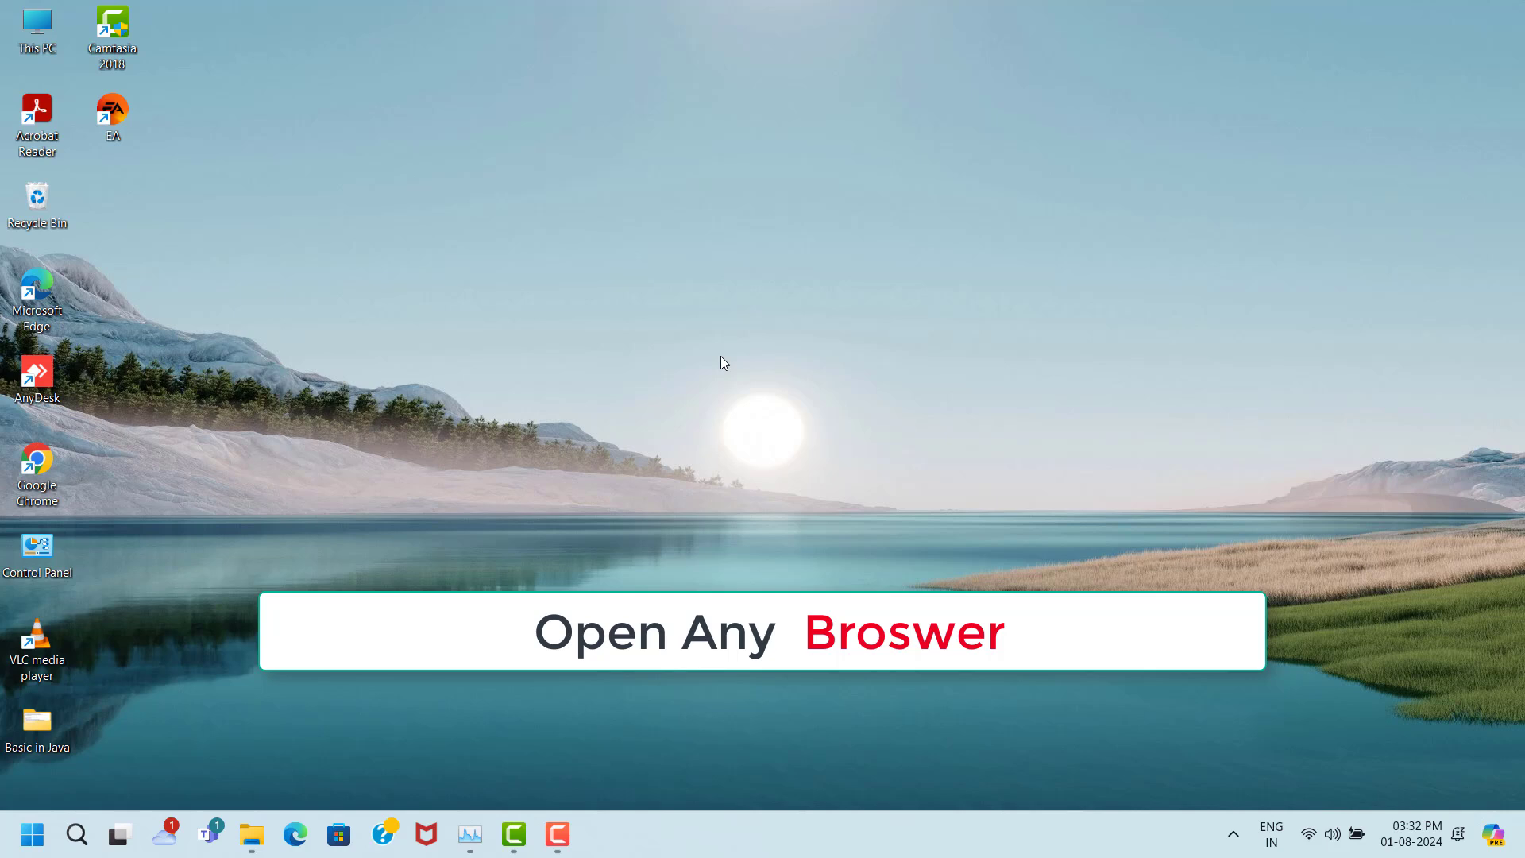
- Open Google Chrome and search Google for "directx setup"
{"action": "double_click", "coordinate": [55, 462]}
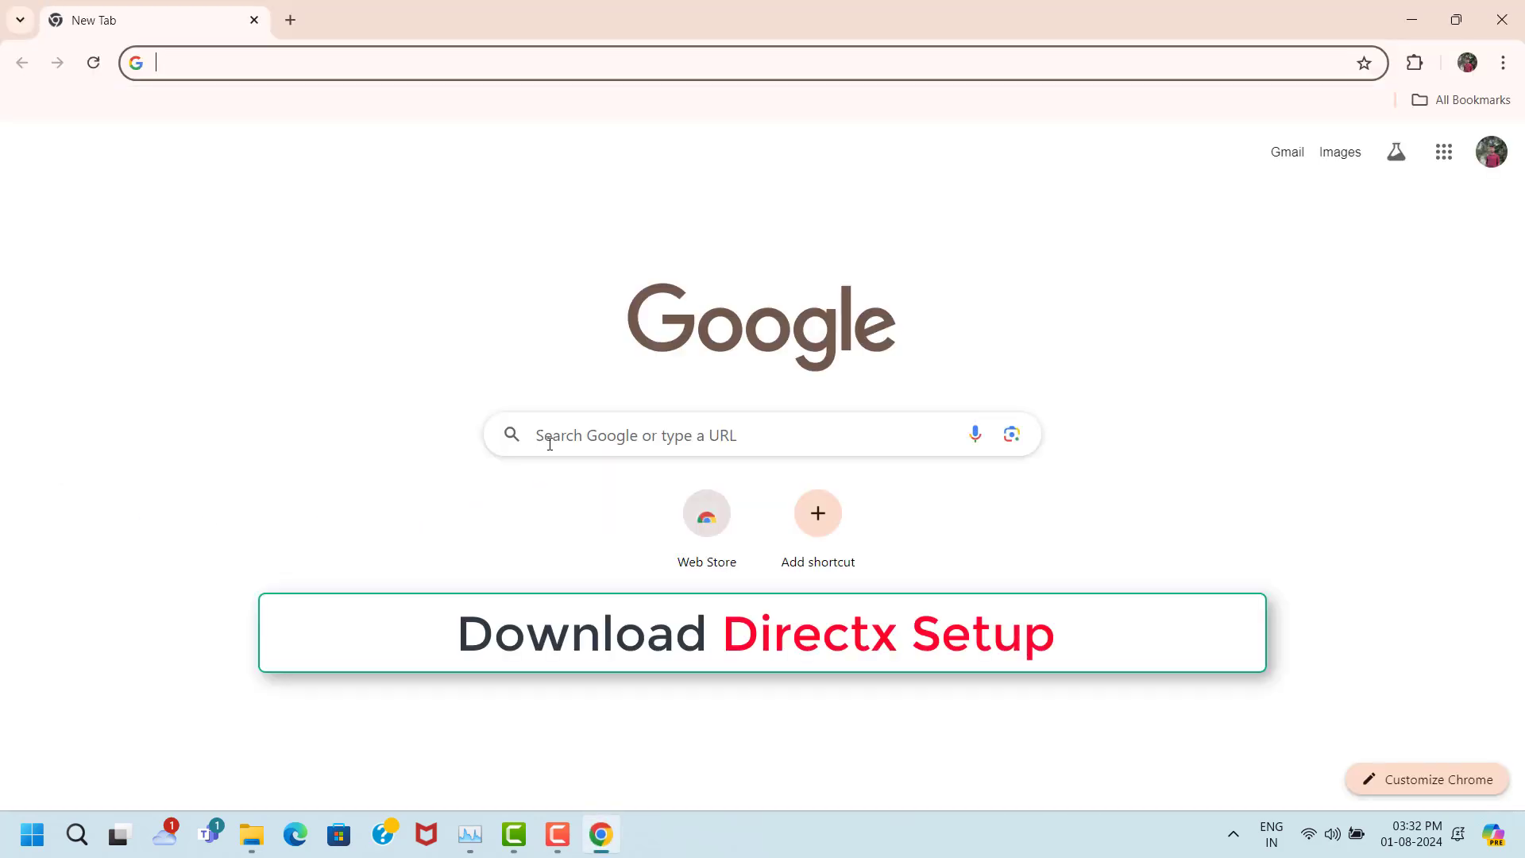
{"action": "left_click", "coordinate": [550, 444]}
{"action": "type", "text": "directx setup"}
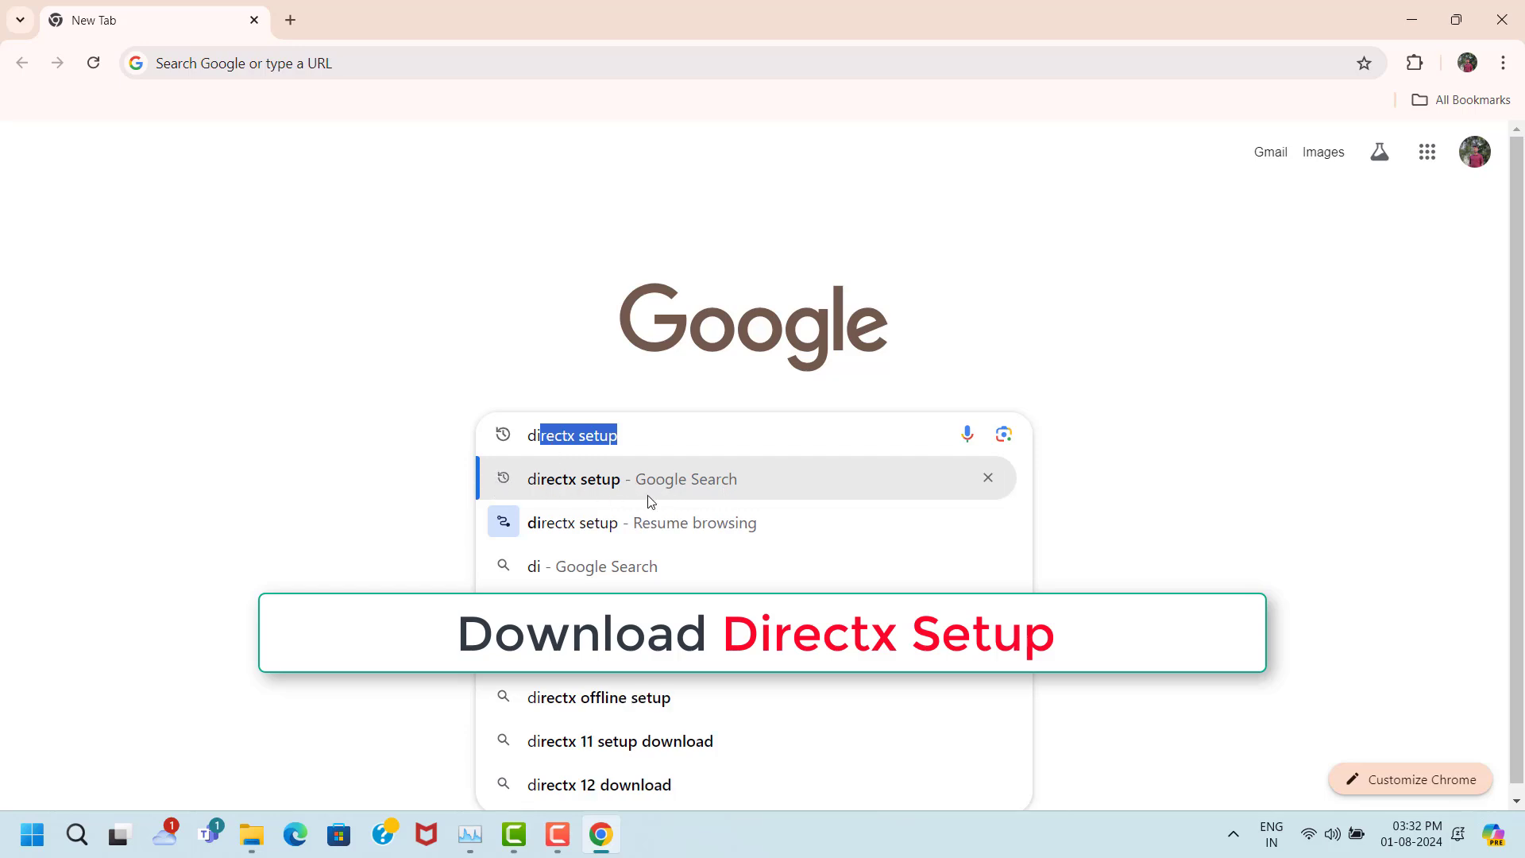
{"action": "left_click", "coordinate": [584, 494]}
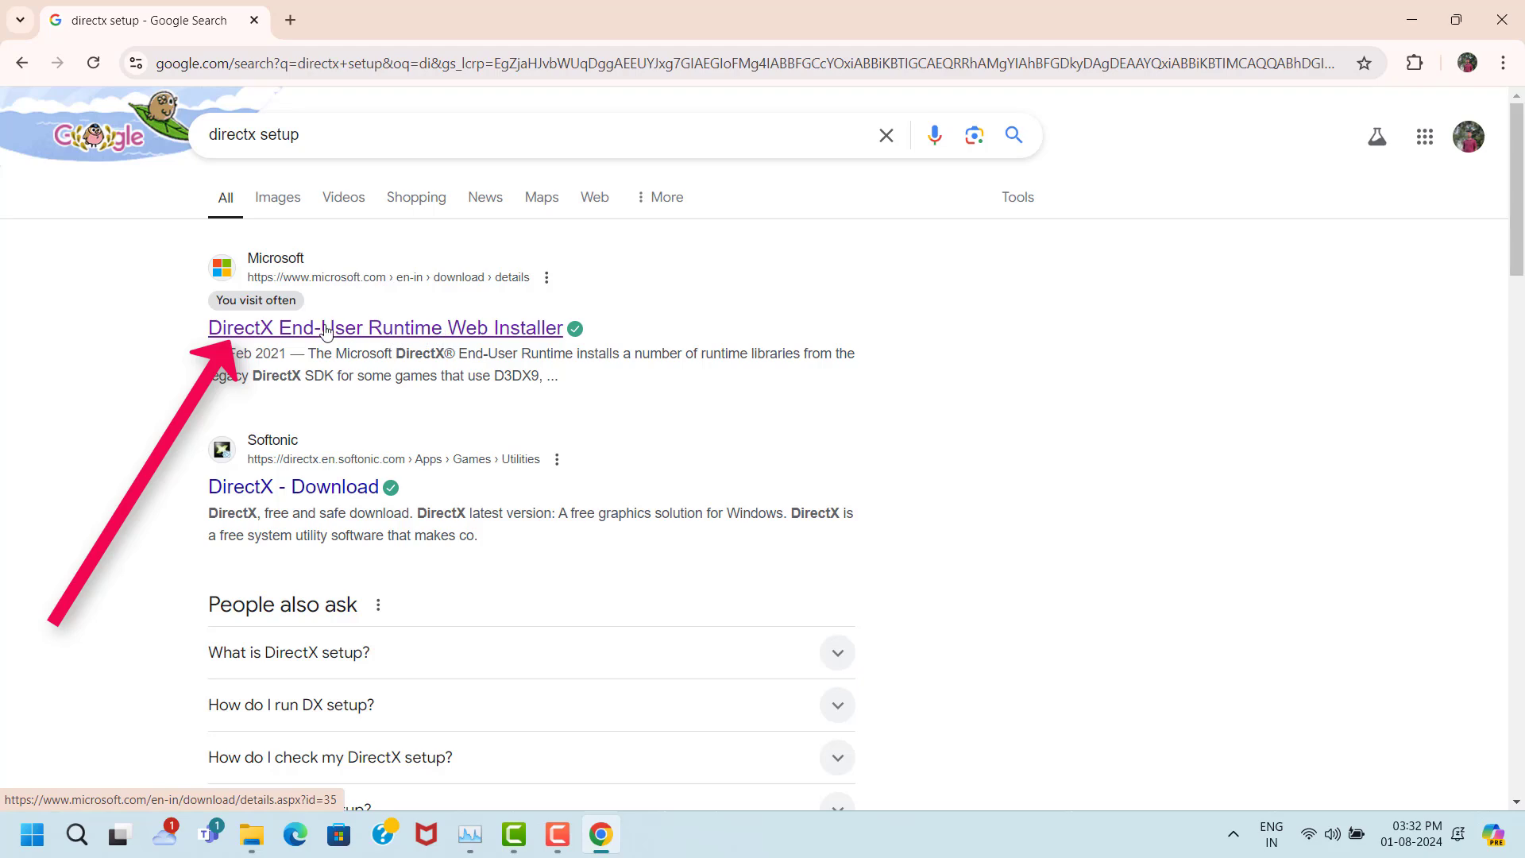
- Download the DirectX End-User Runtime Web Installer in English from the Microsoft page
{"action": "left_click", "coordinate": [449, 340]}
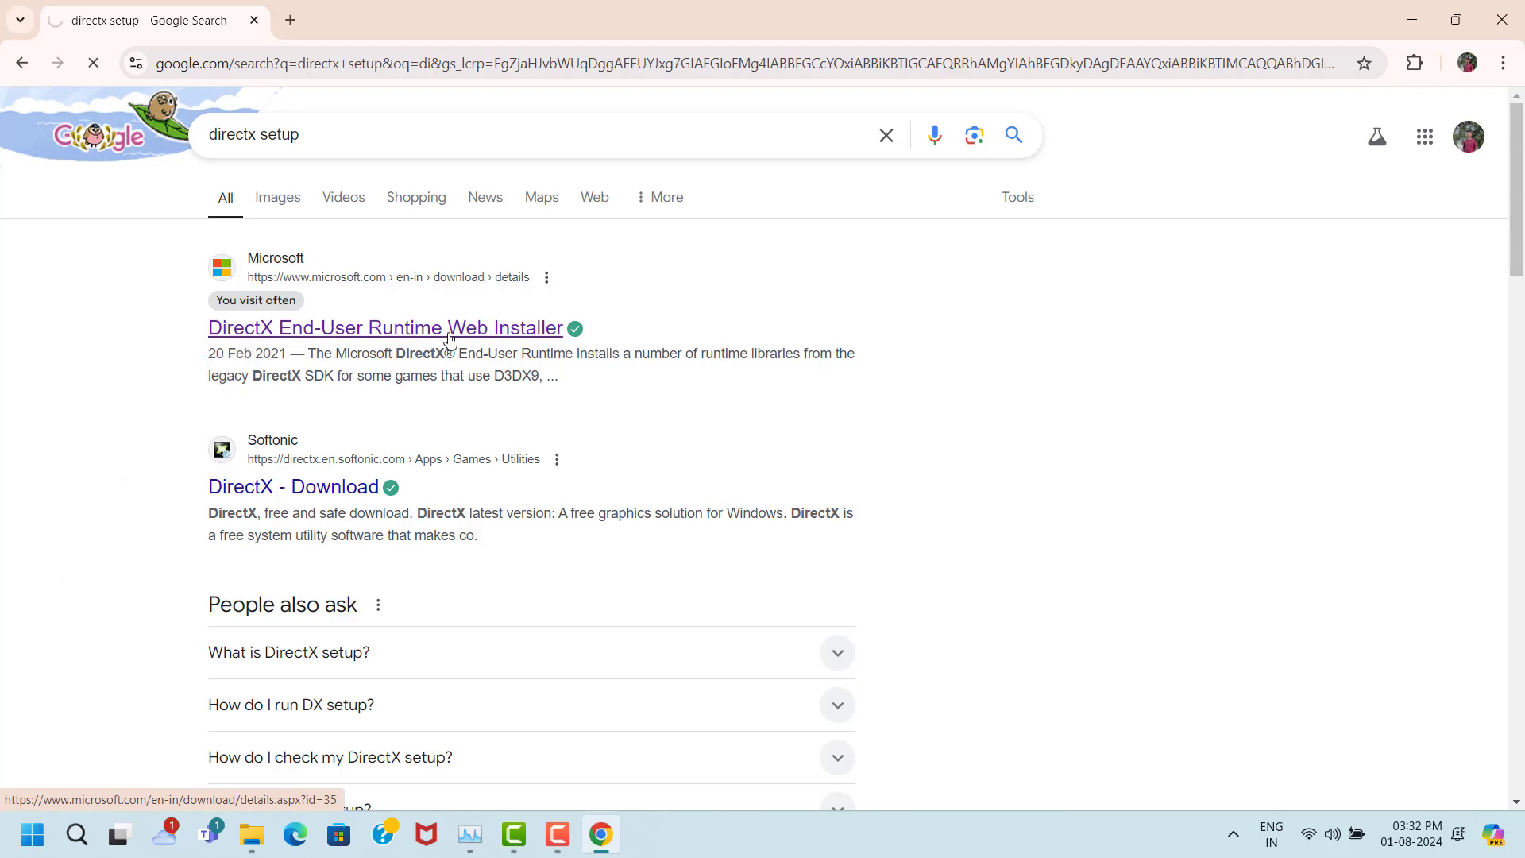
{"action": "scroll", "coordinate": [882, 389], "scroll_direction": "down", "scroll_amount": 5}
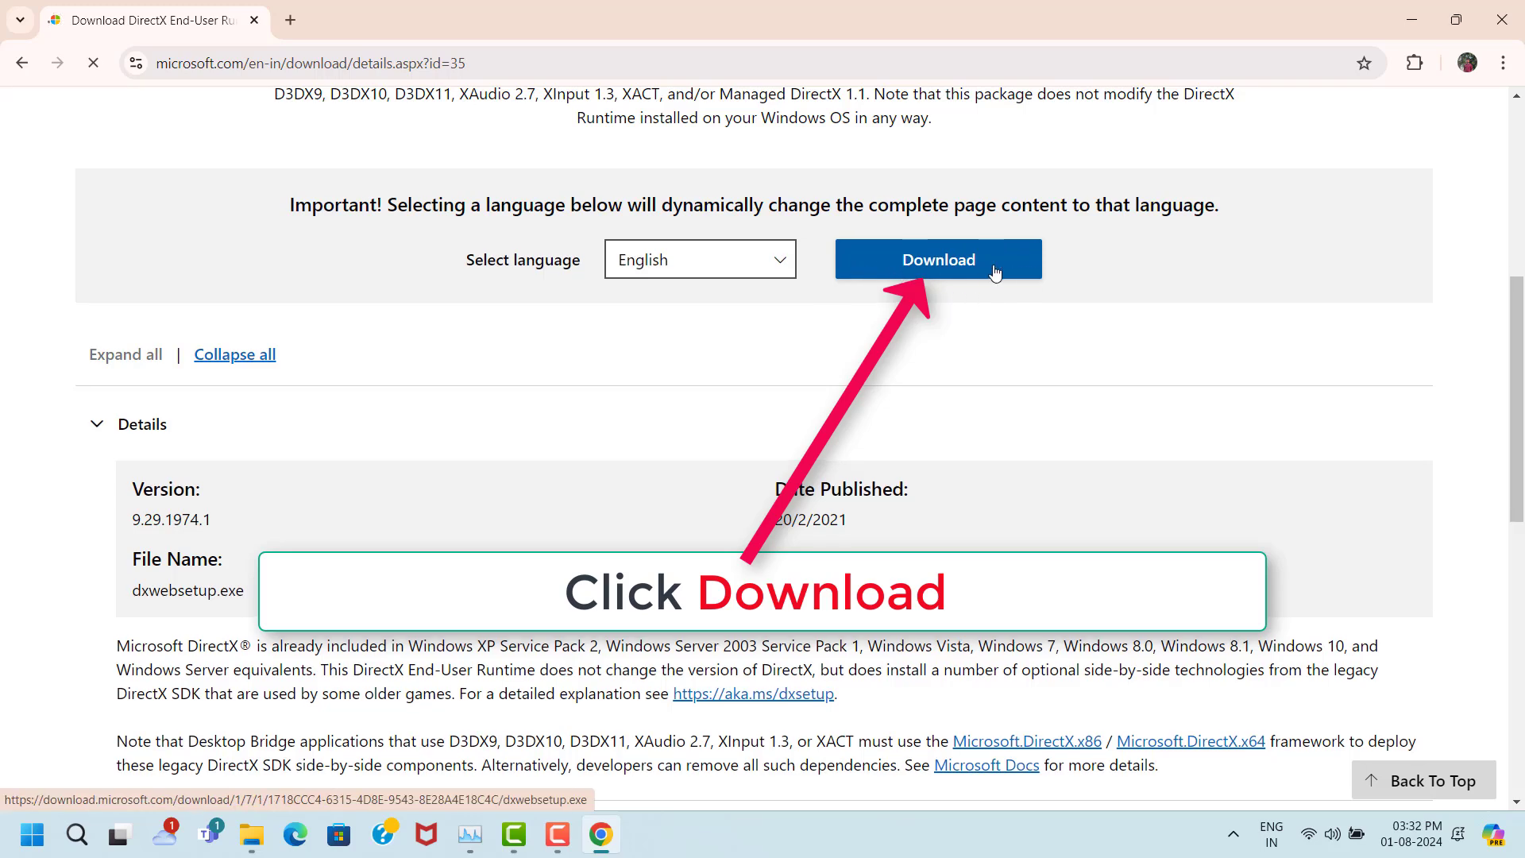
{"action": "left_click", "coordinate": [927, 269]}
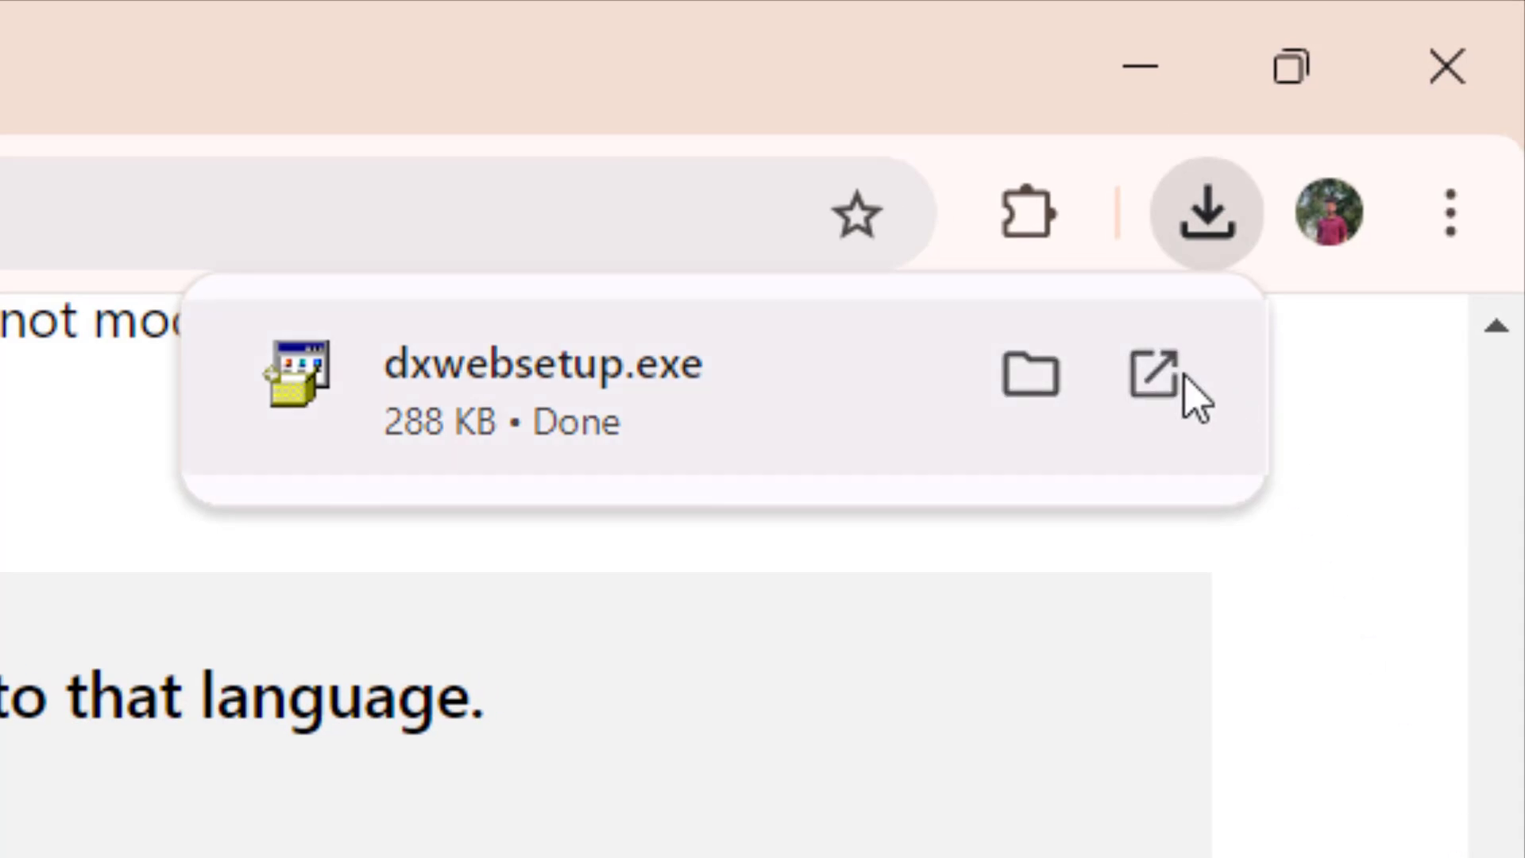
- Launch the downloaded dxwebsetup.exe, accept the license agreement and continue through the DirectX setup
{"action": "left_click", "coordinate": [1192, 392]}
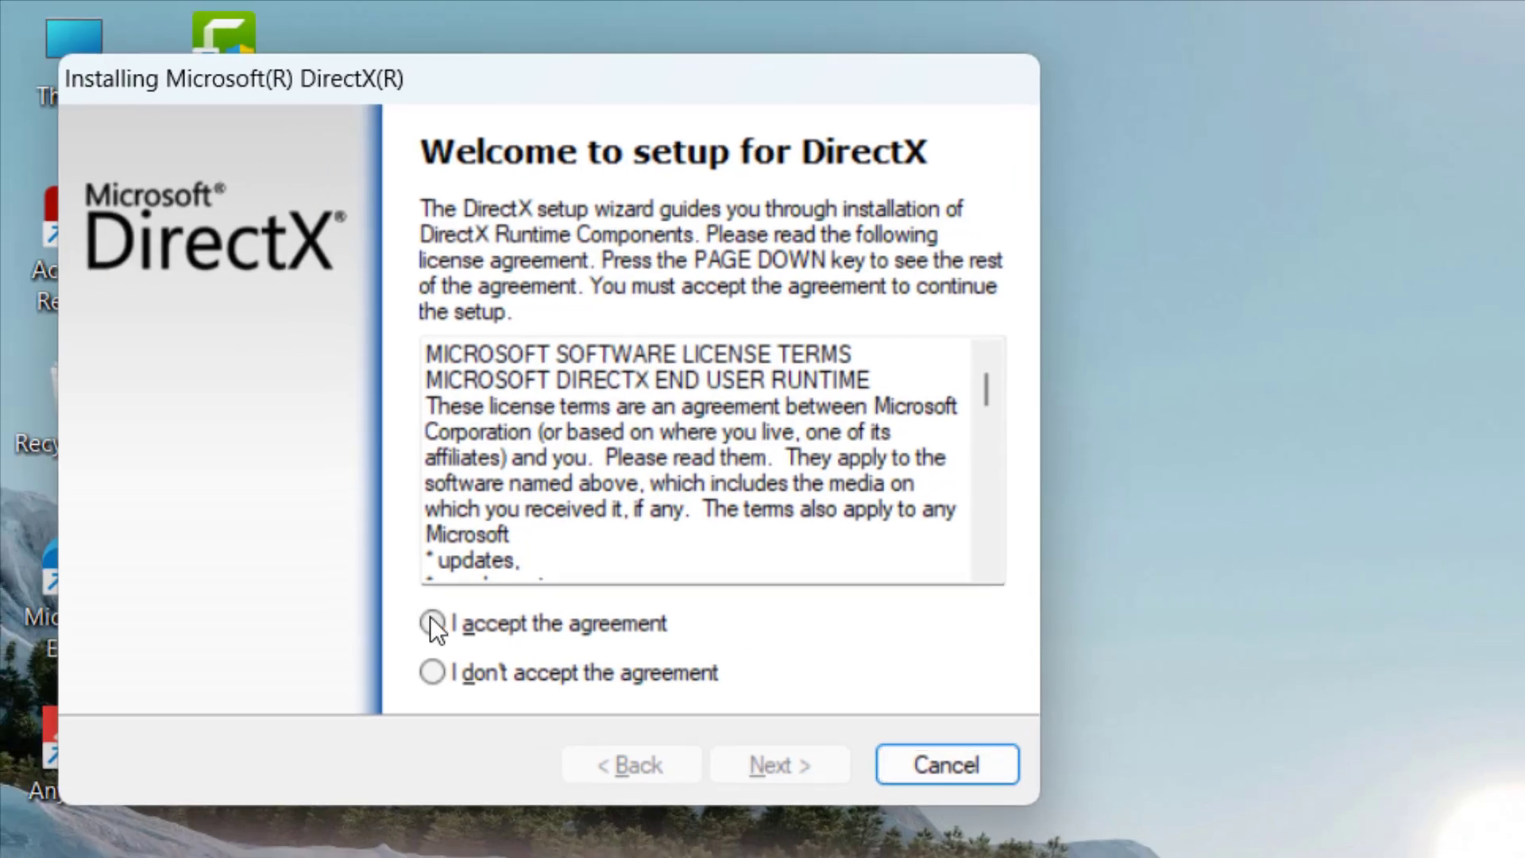
{"action": "left_click", "coordinate": [431, 618]}
{"action": "left_click", "coordinate": [815, 759]}
{"action": "left_click", "coordinate": [816, 764]}
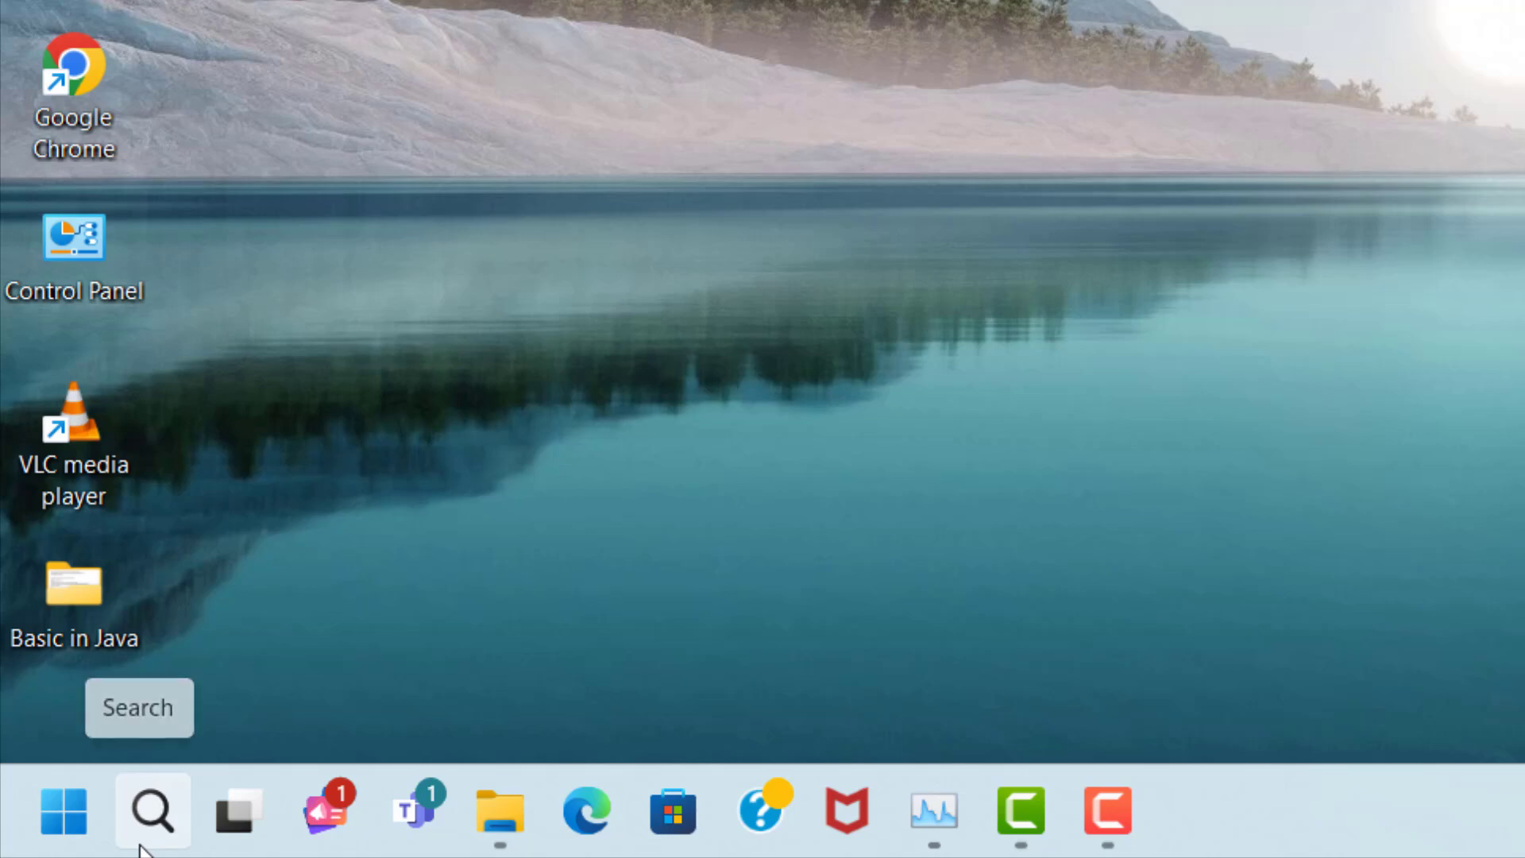
- Open Device Manager through Windows search and expand the Display adapters category
{"action": "left_click", "coordinate": [140, 845]}
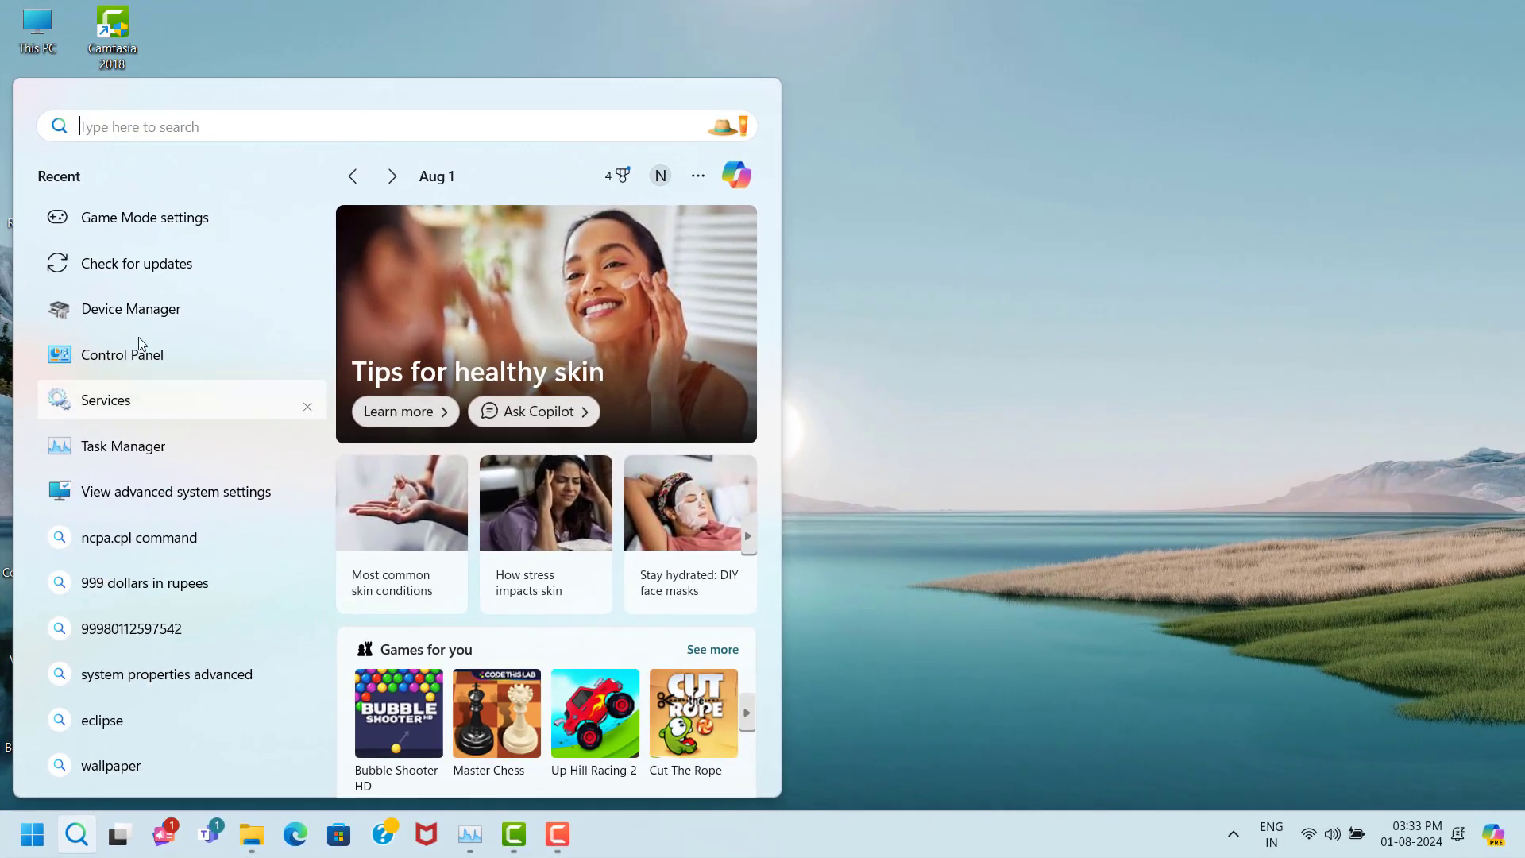
{"action": "type", "text": "dev"}
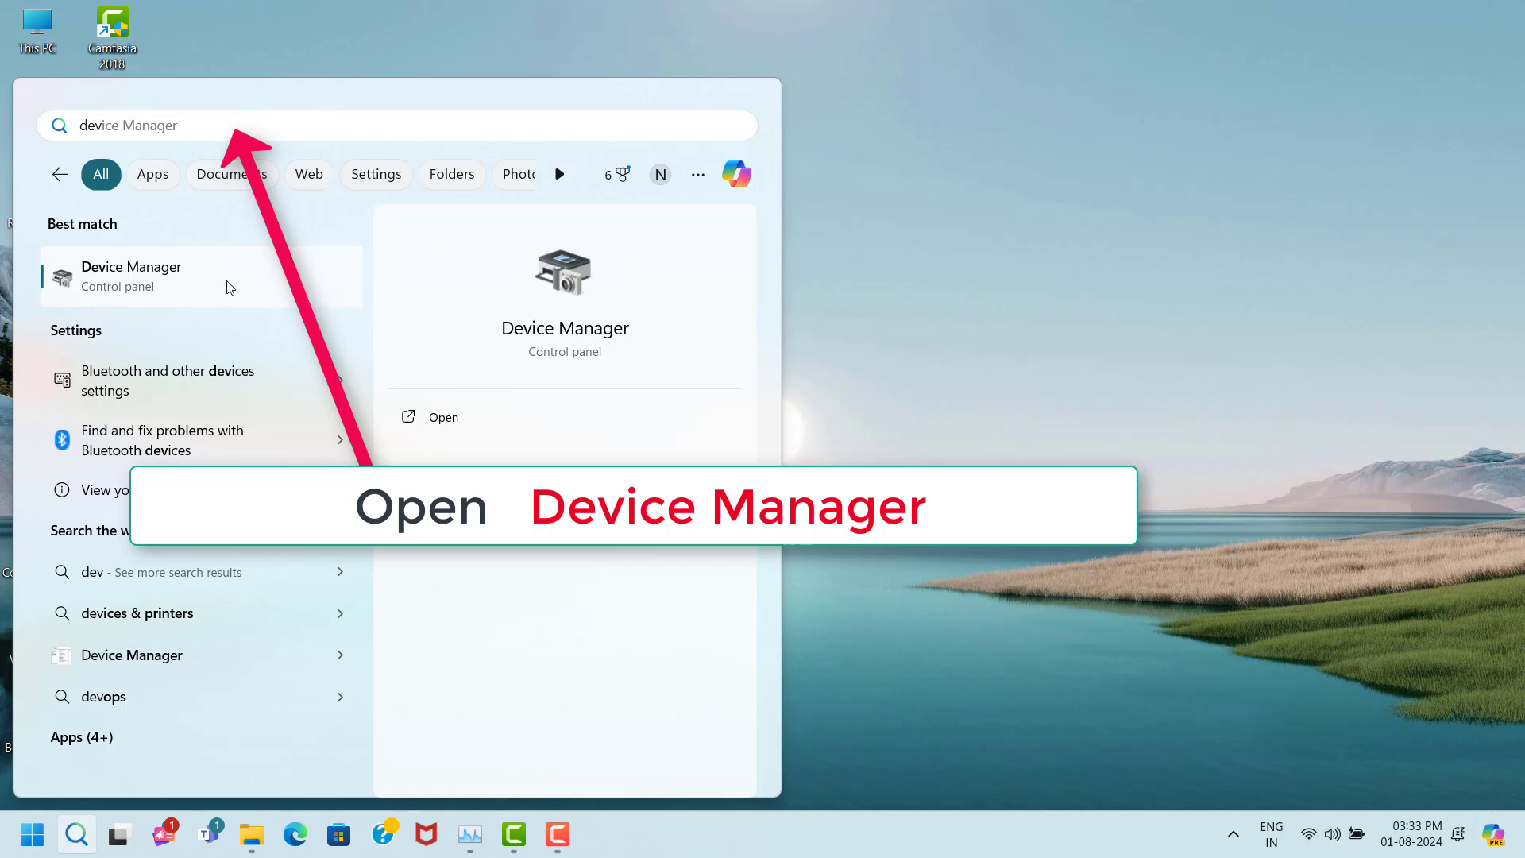
{"action": "left_click", "coordinate": [239, 307]}
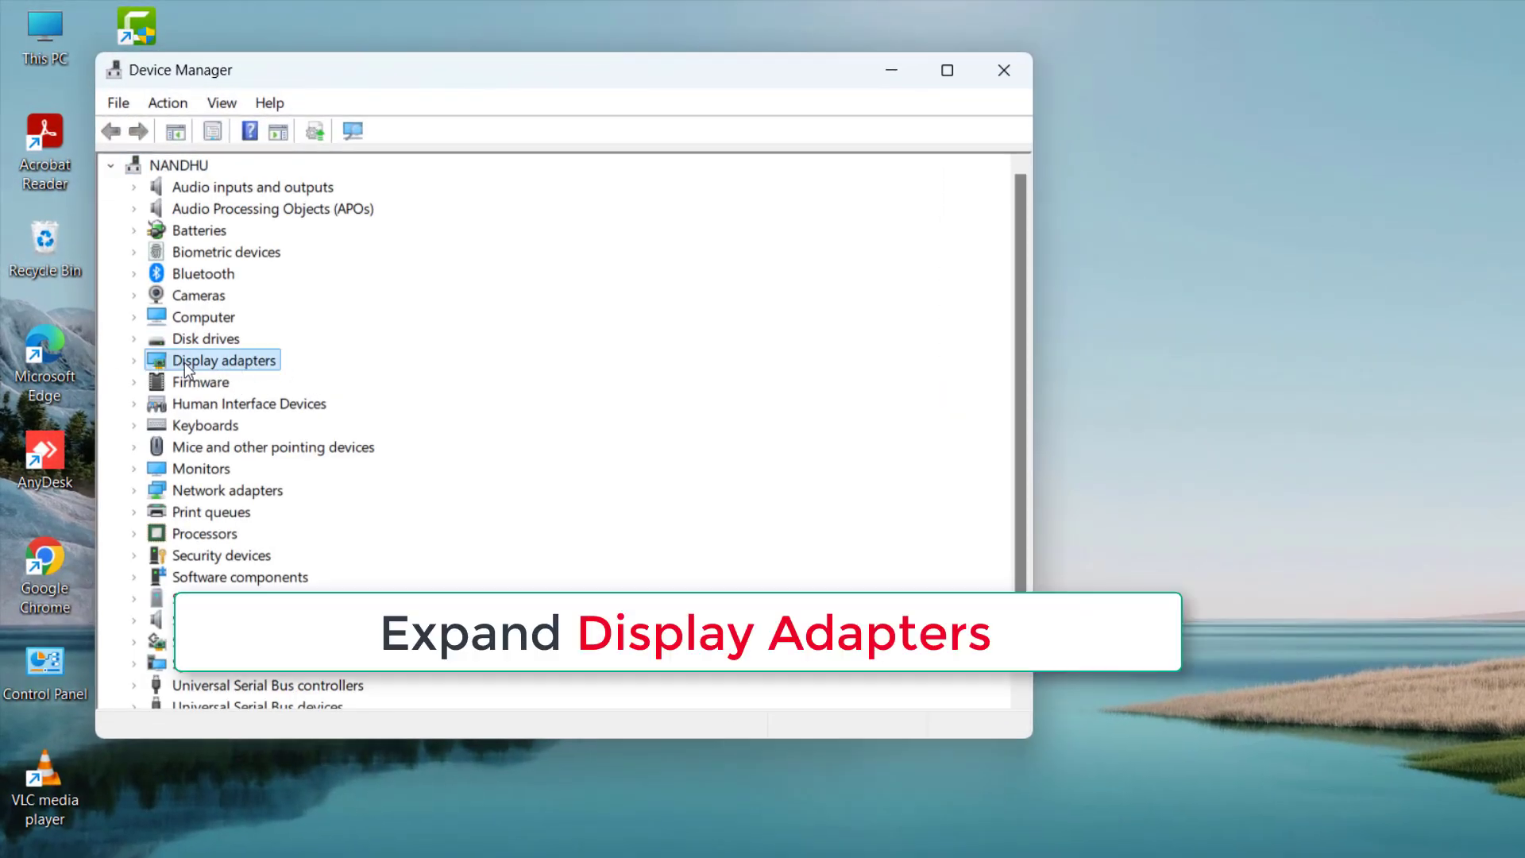
{"action": "left_click", "coordinate": [135, 361]}
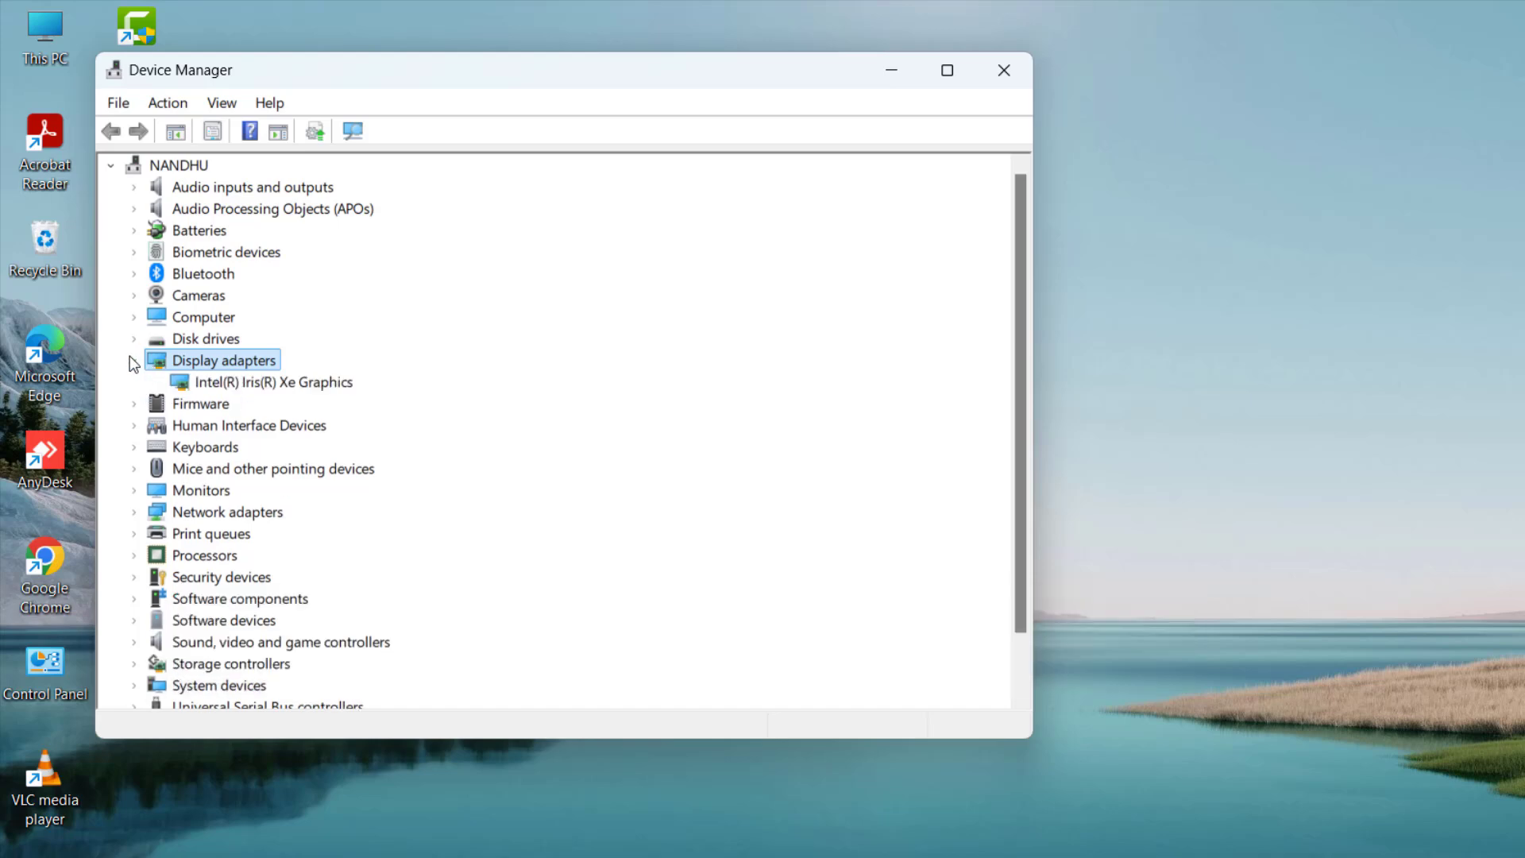
- Update the Intel(R) Iris(R) Xe Graphics driver manually, picking the Intel(R) Iris(R) Xe Graphics model from the drivers available on the computer
{"action": "left_click", "coordinate": [195, 383]}
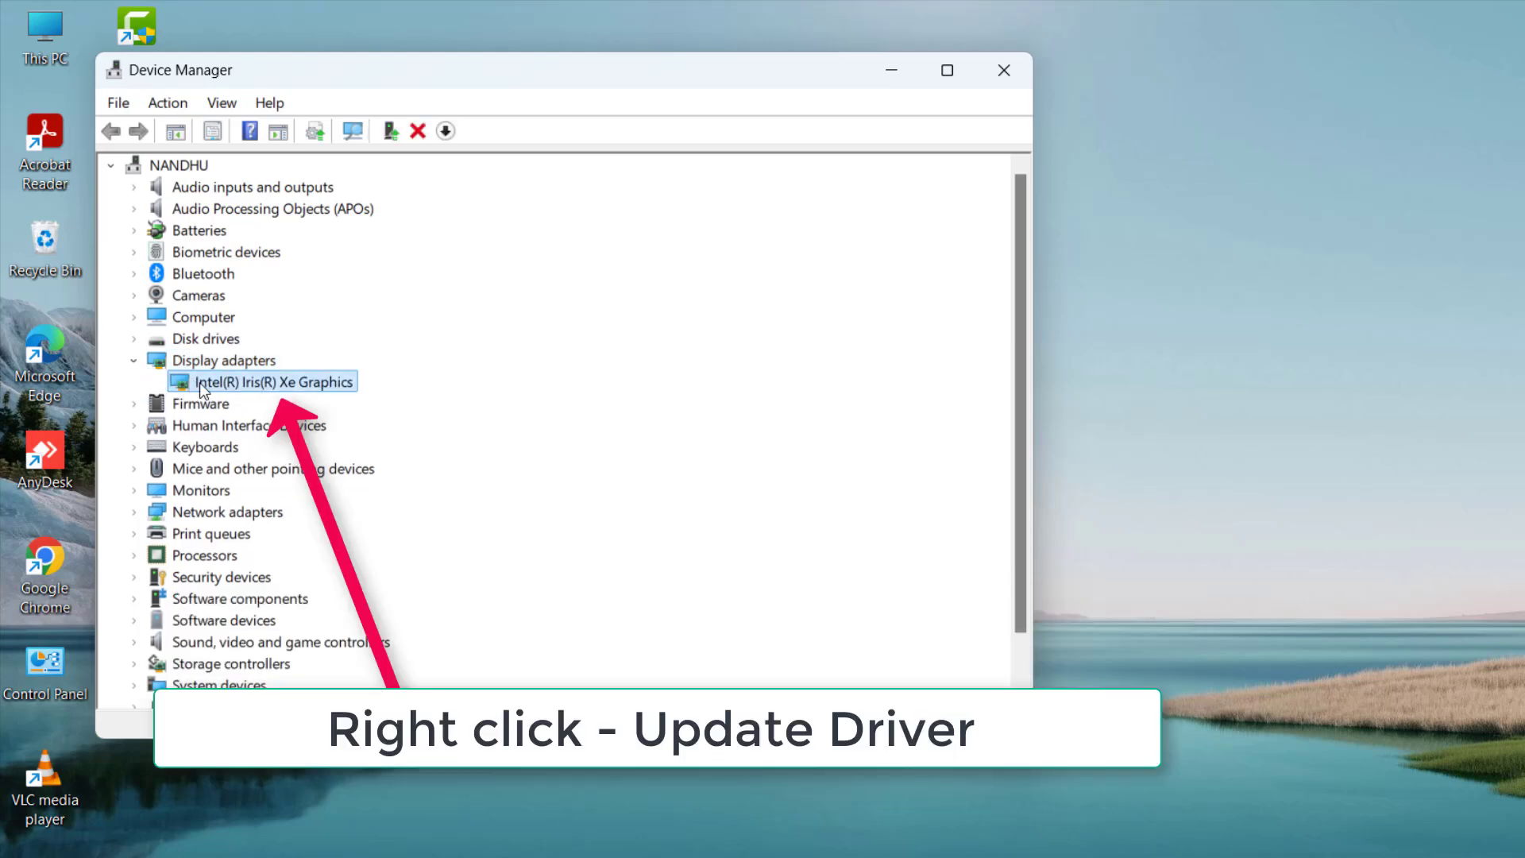
{"action": "right_click", "coordinate": [297, 394]}
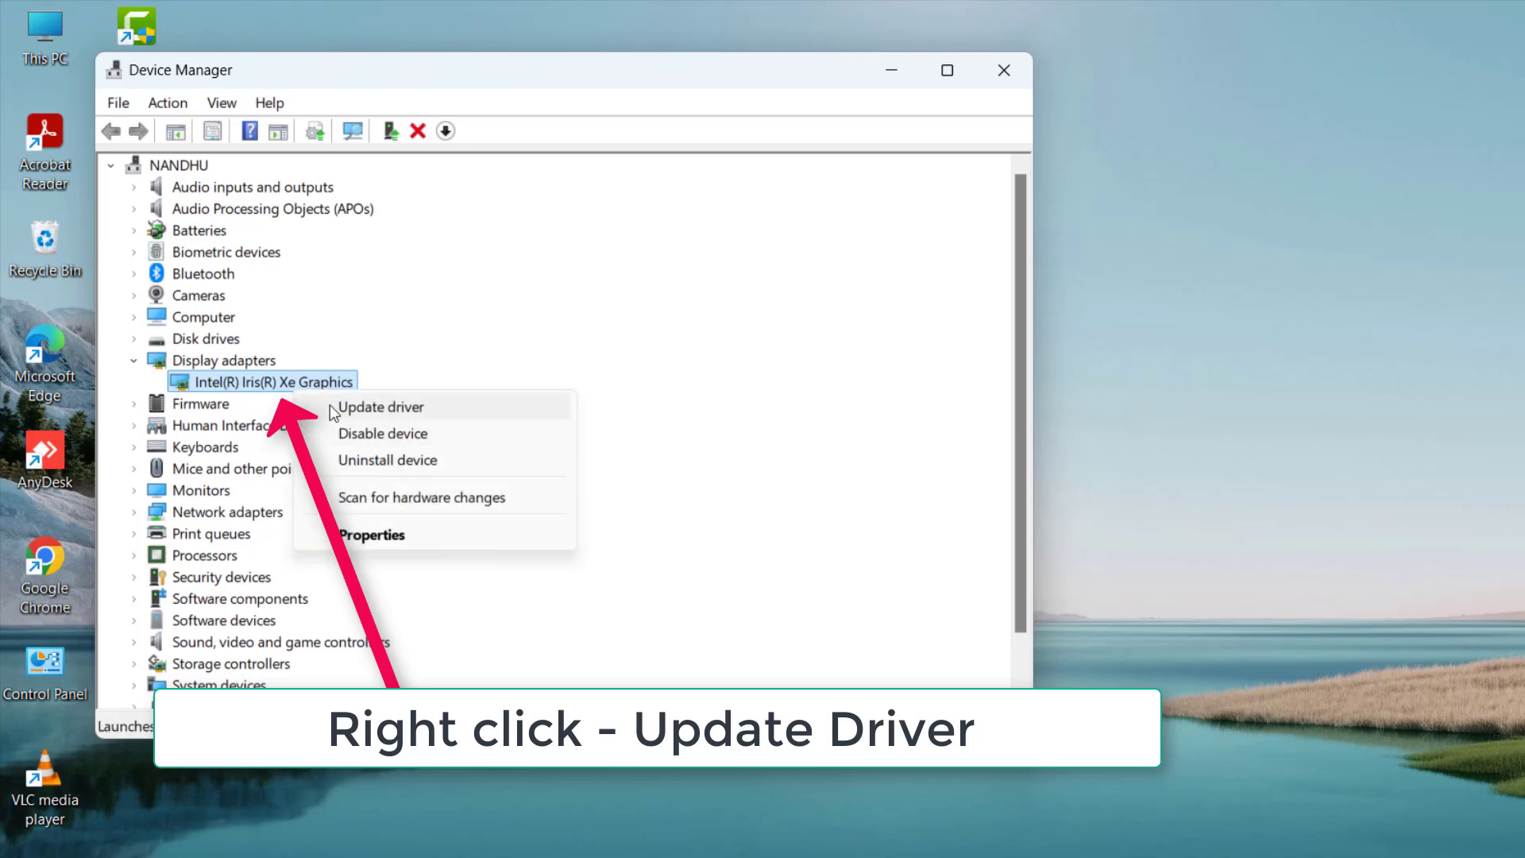
{"action": "left_click", "coordinate": [380, 409]}
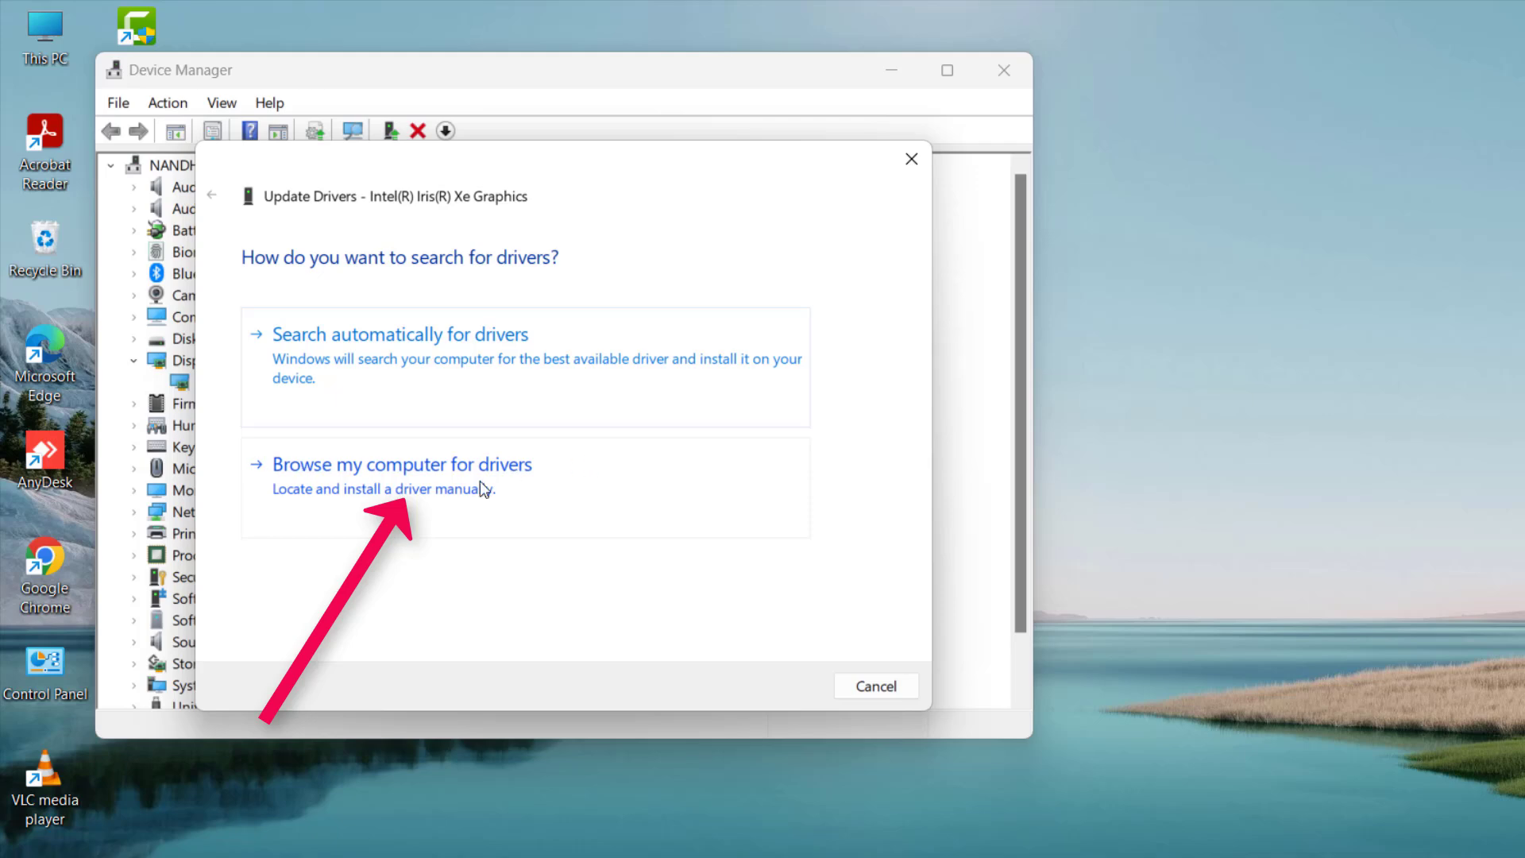
{"action": "left_click", "coordinate": [300, 475]}
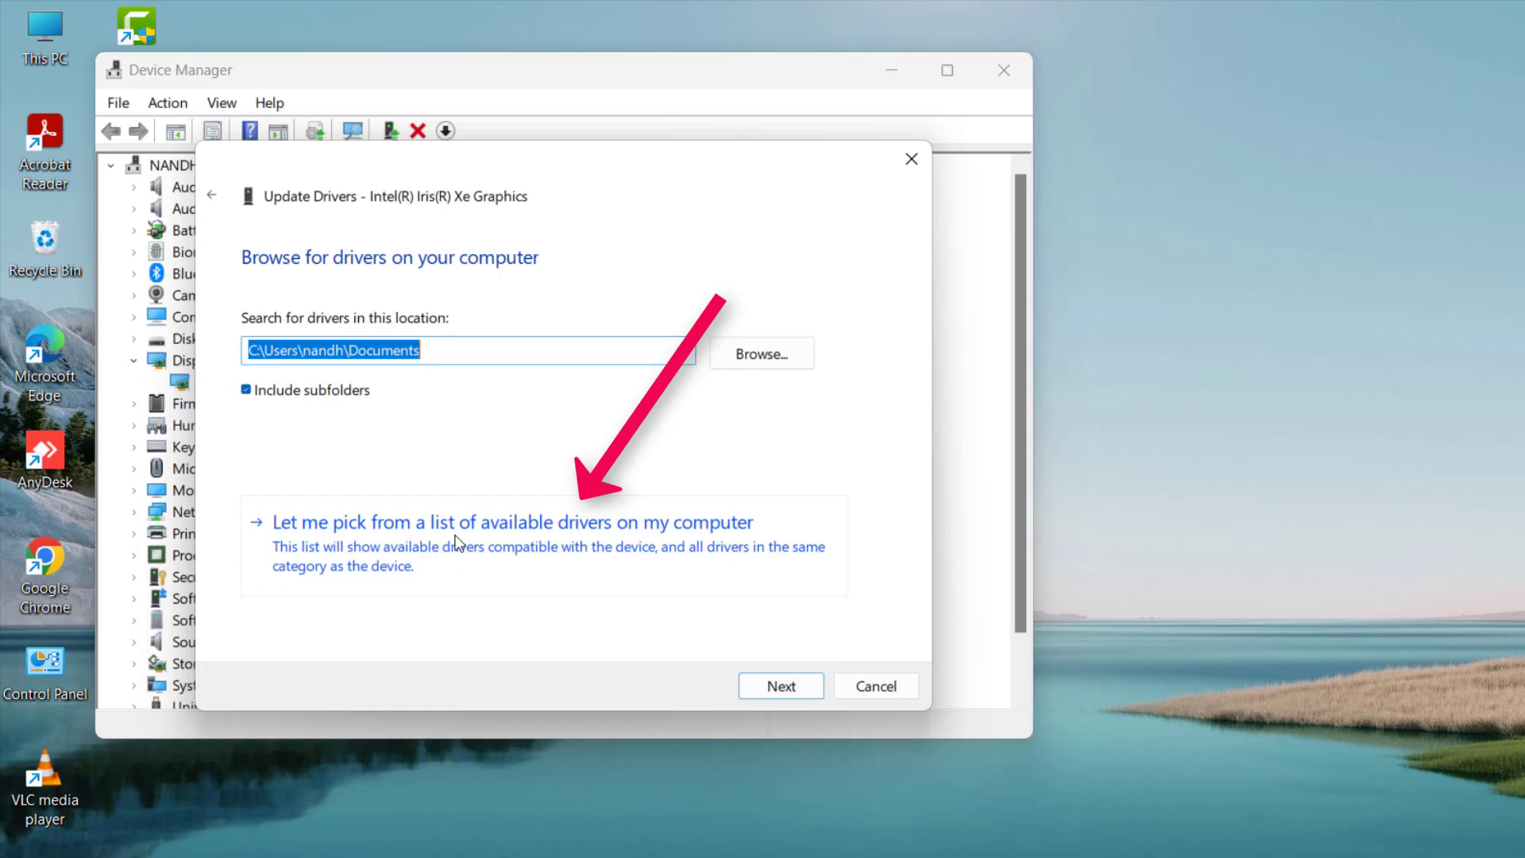
{"action": "left_click", "coordinate": [524, 545]}
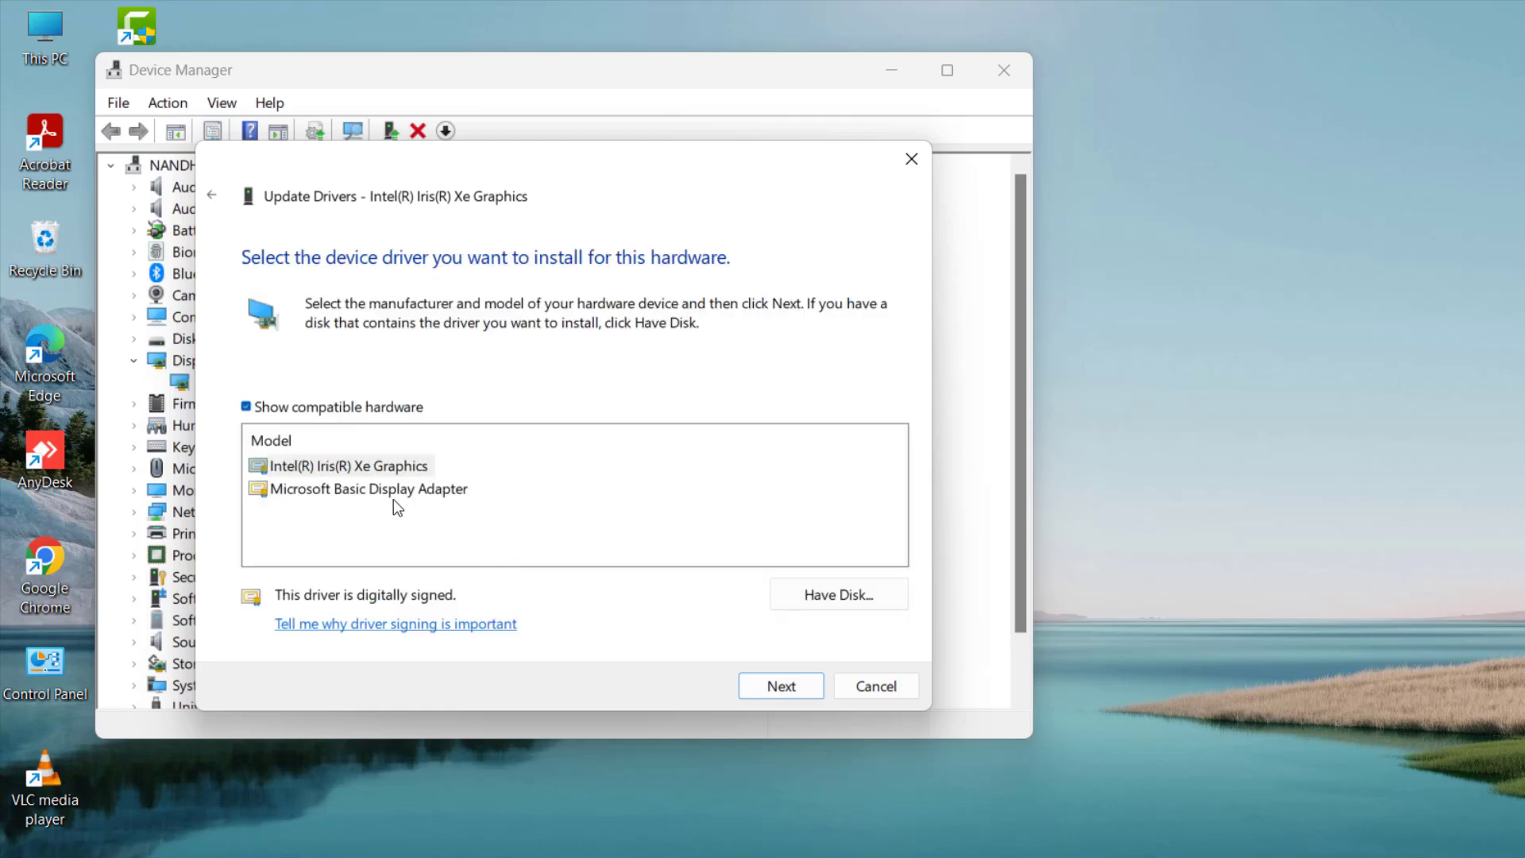
{"action": "left_click", "coordinate": [295, 474]}
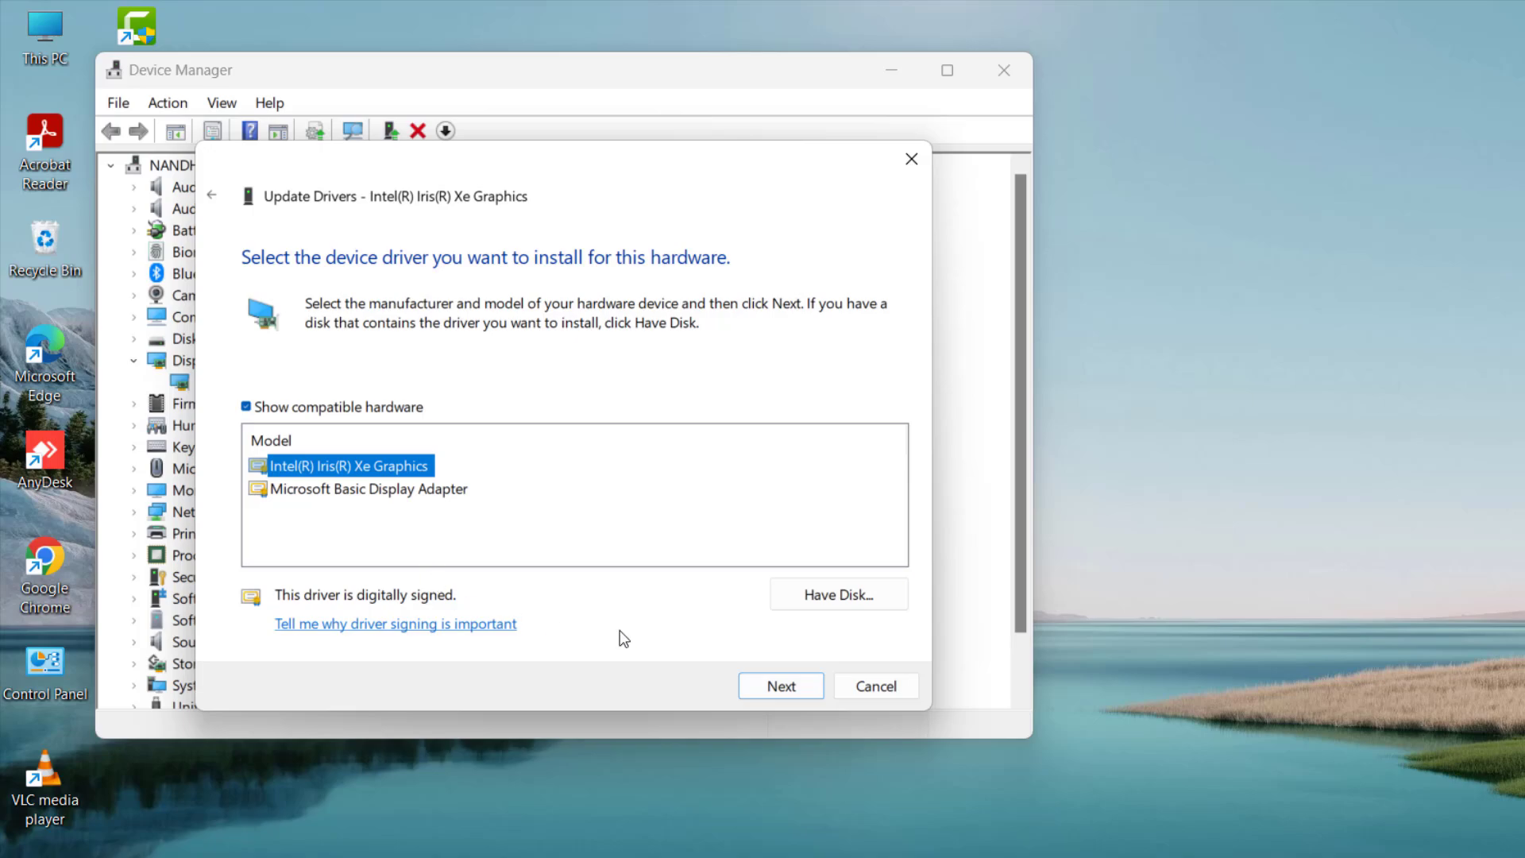
{"action": "left_click", "coordinate": [794, 685]}
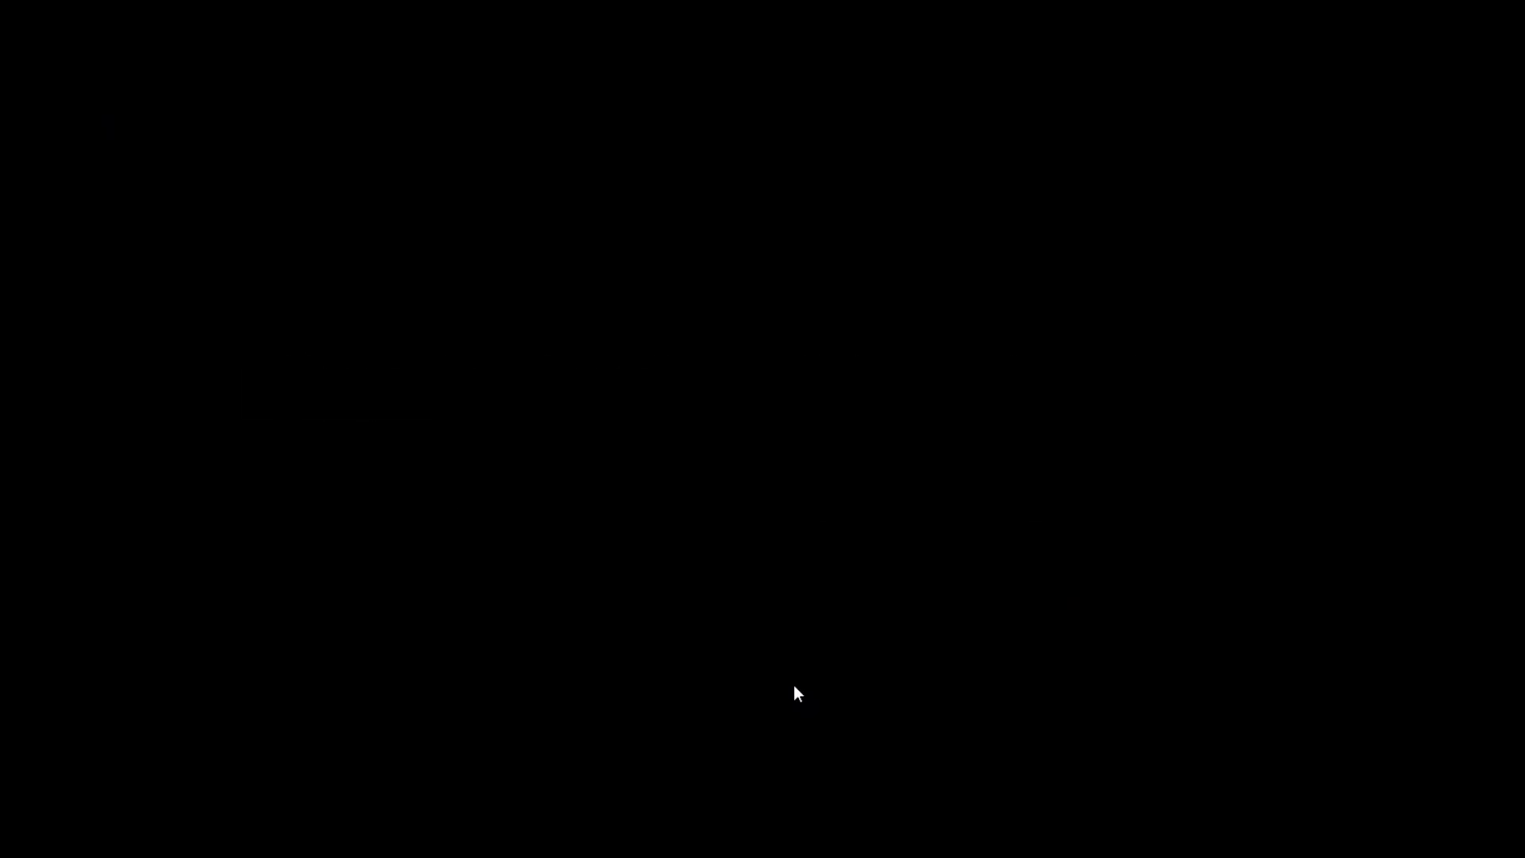